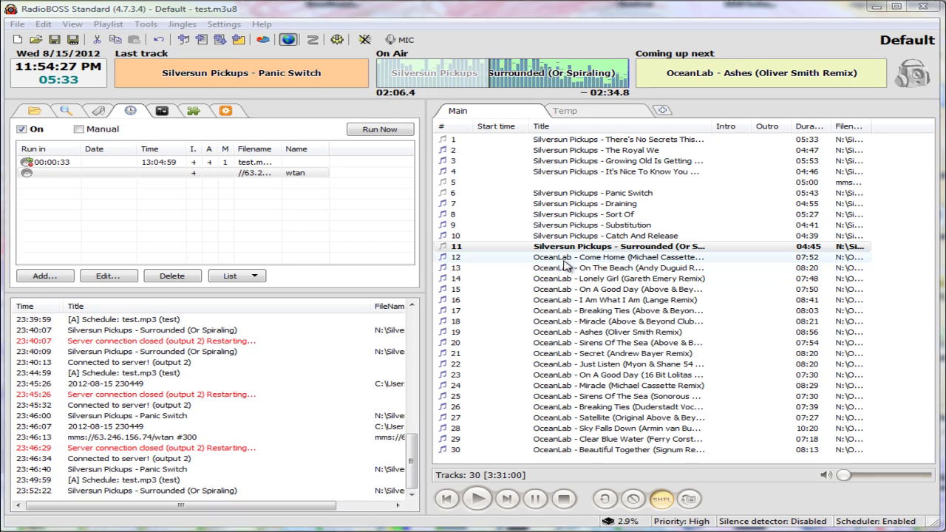
Play row 15, OceanLab - On A Good Day, on air, then raise and lower the volume.
click(605, 290)
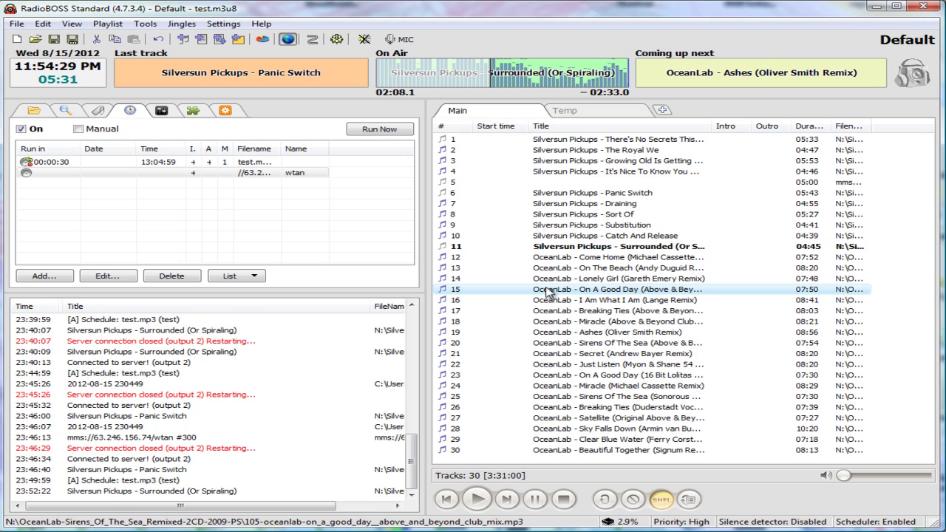
double_click(547, 290)
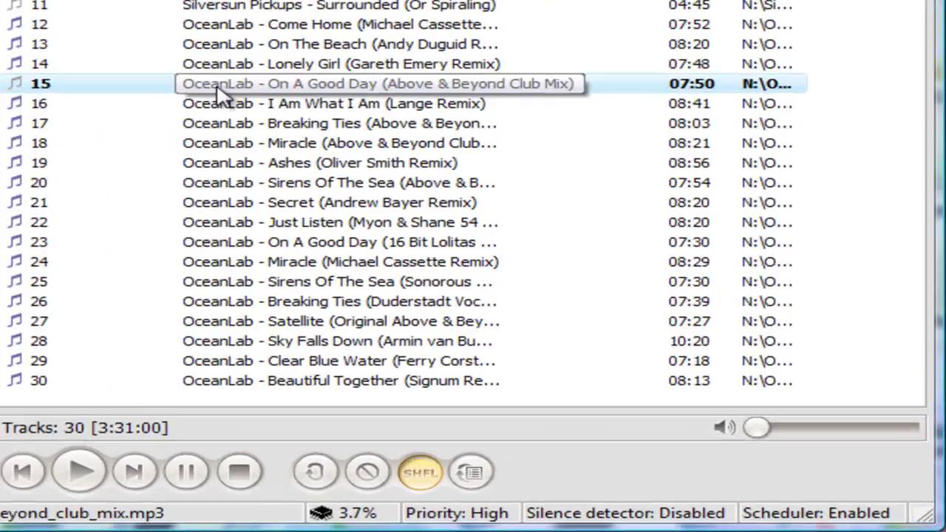
drag(764, 430, 806, 435)
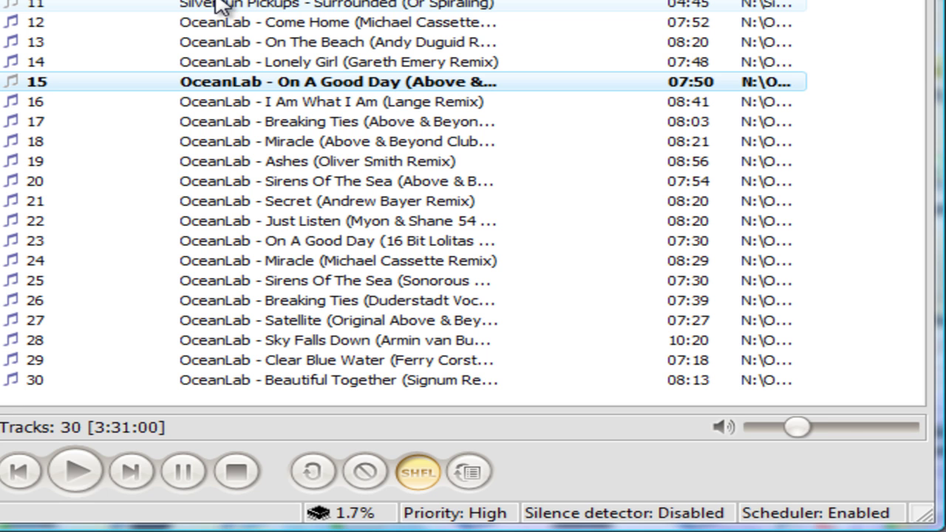
drag(796, 428, 754, 430)
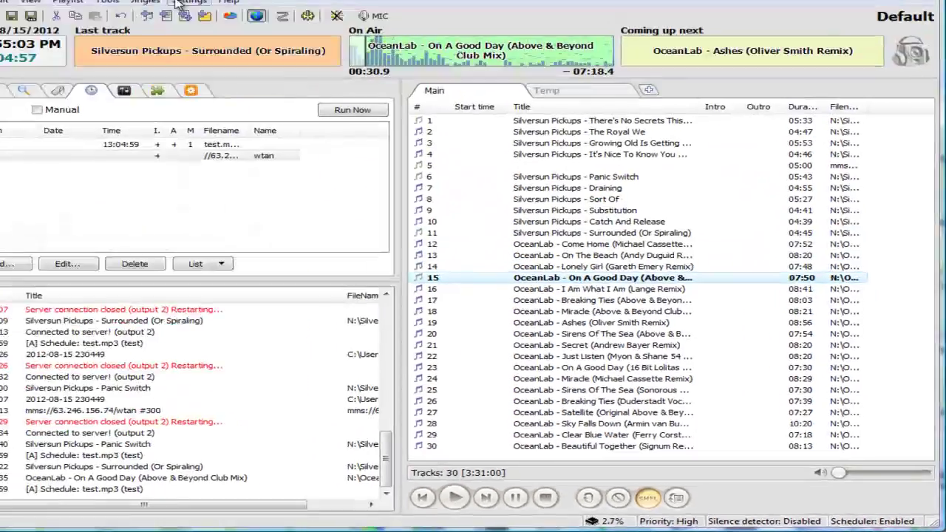
click(223, 24)
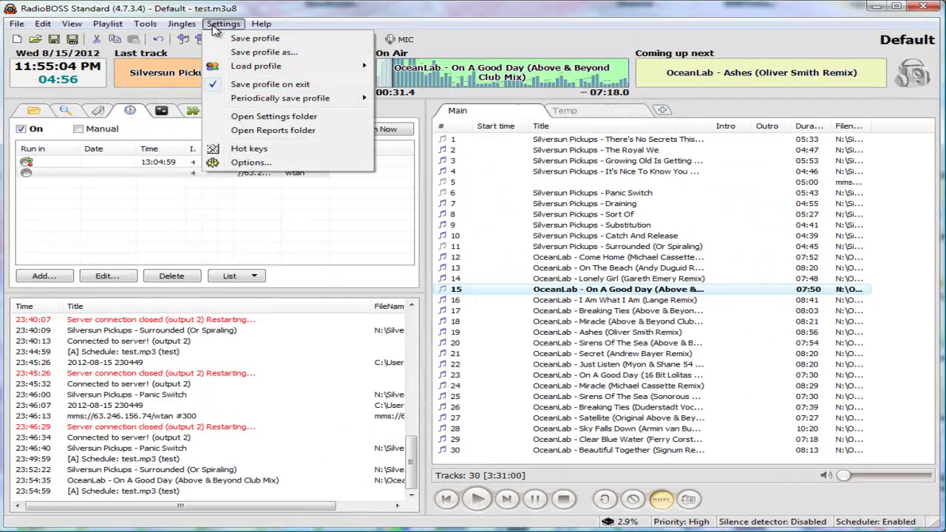
click(251, 161)
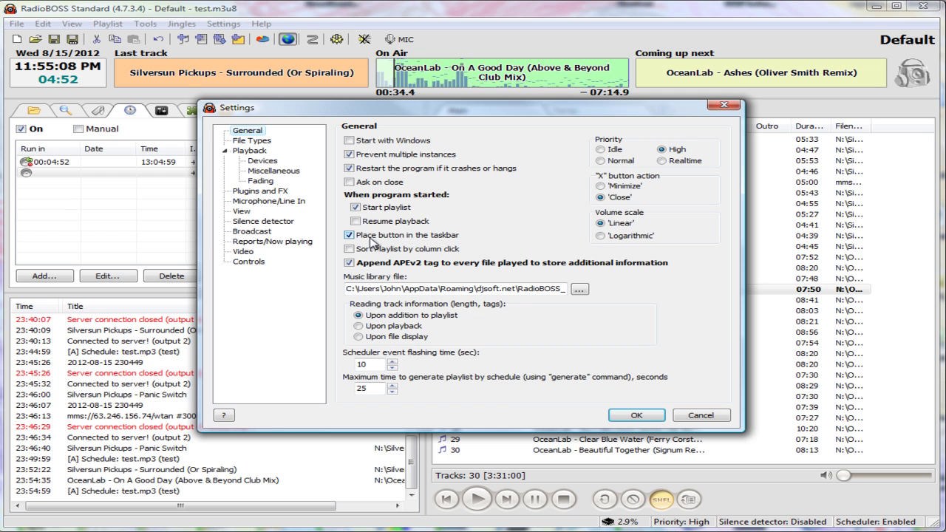
click(269, 201)
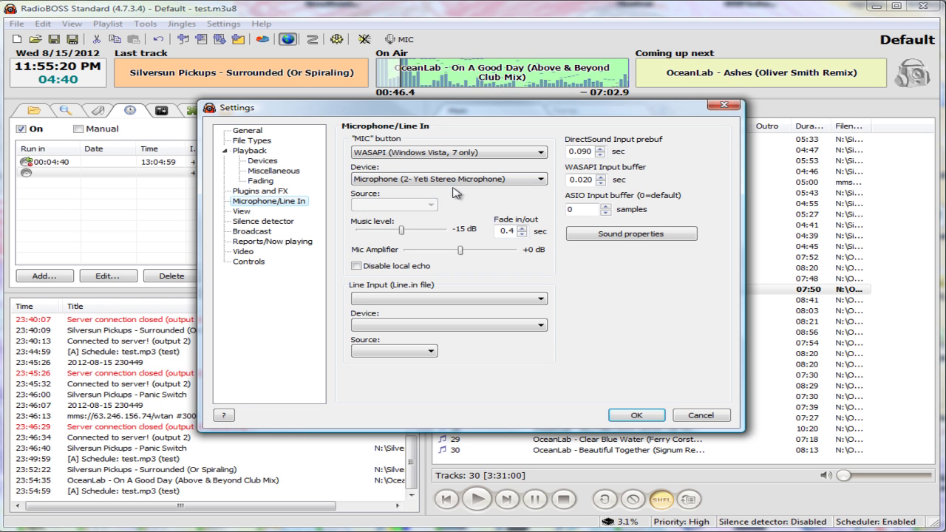
click(381, 182)
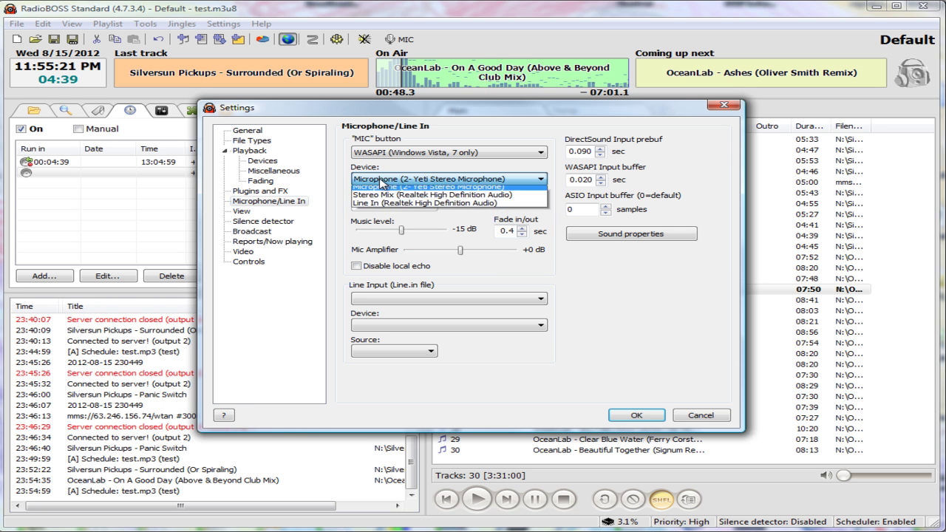
click(381, 183)
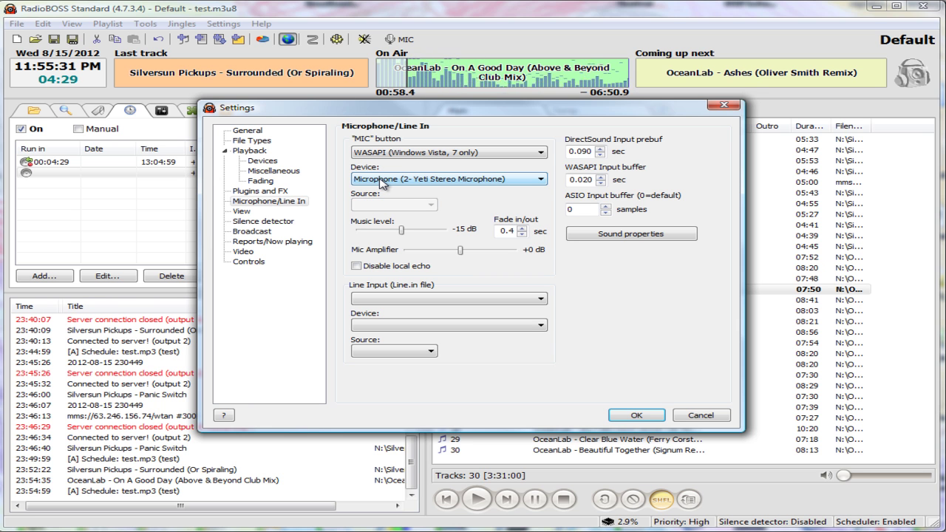
click(382, 181)
click(390, 182)
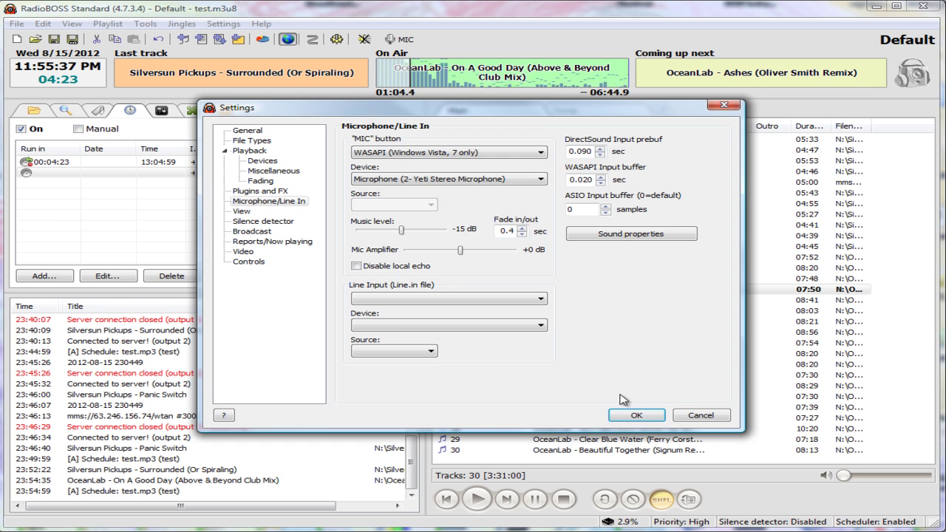
click(646, 414)
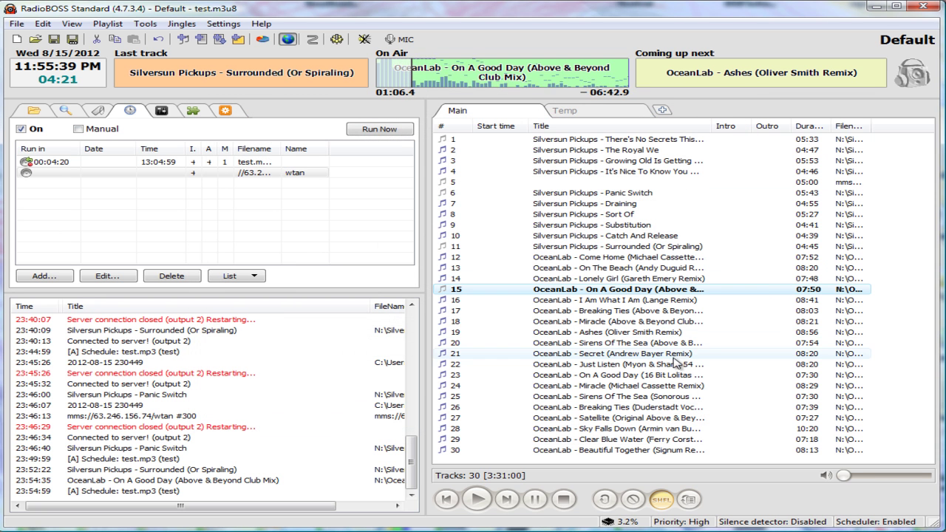
Turn the MIC on and record a voice track with Playlist > Record voice-track.
click(400, 39)
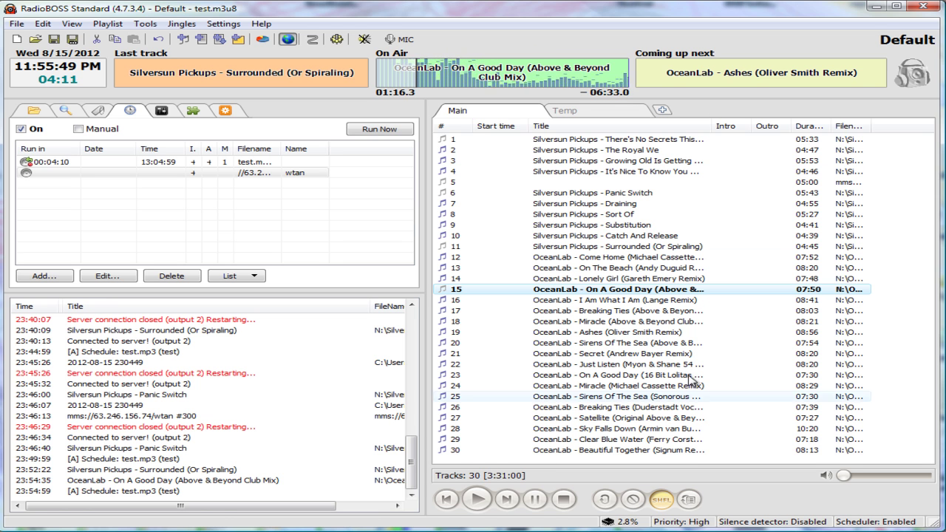
click(107, 24)
click(181, 218)
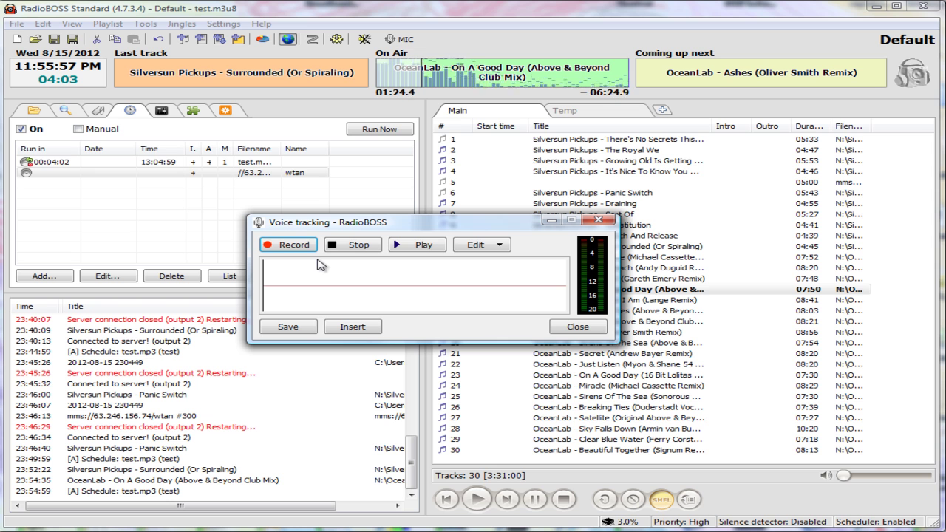
click(295, 246)
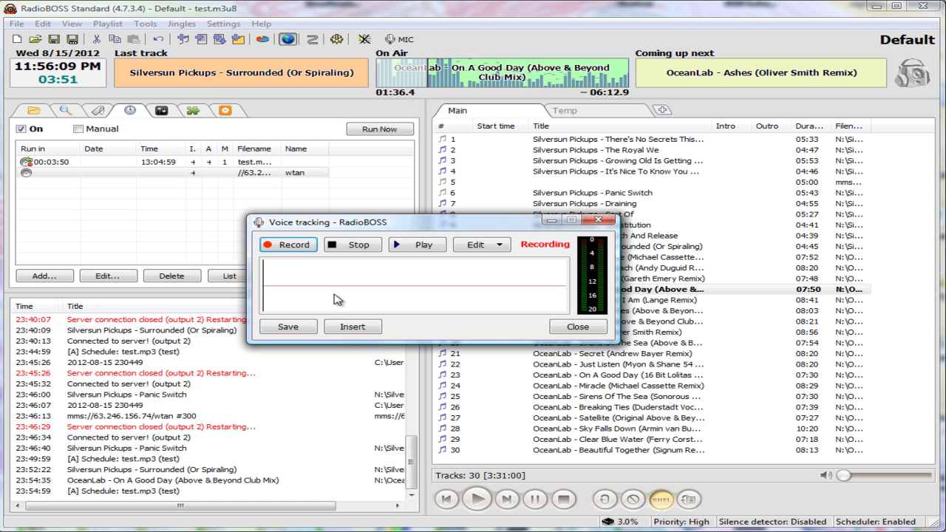
click(353, 246)
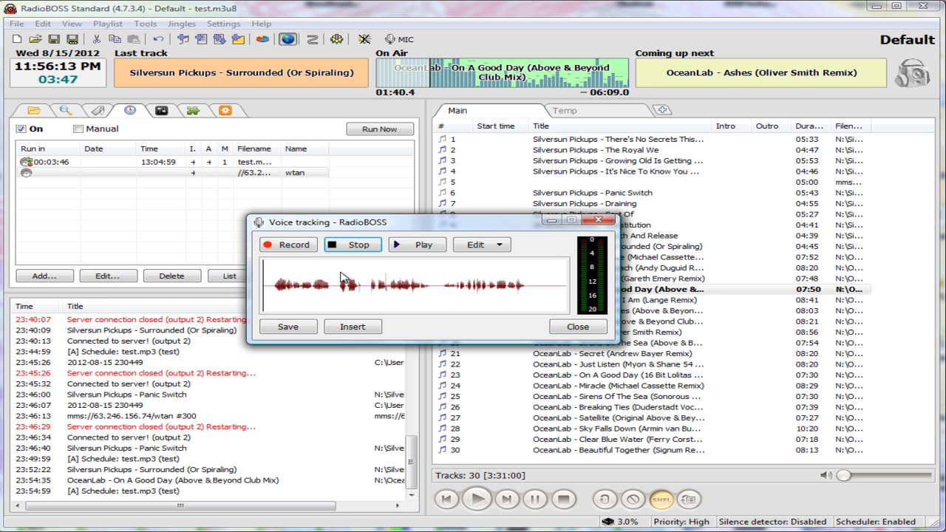
Delete the audio before and after the marked cursor points, then play the trimmed track.
click(273, 287)
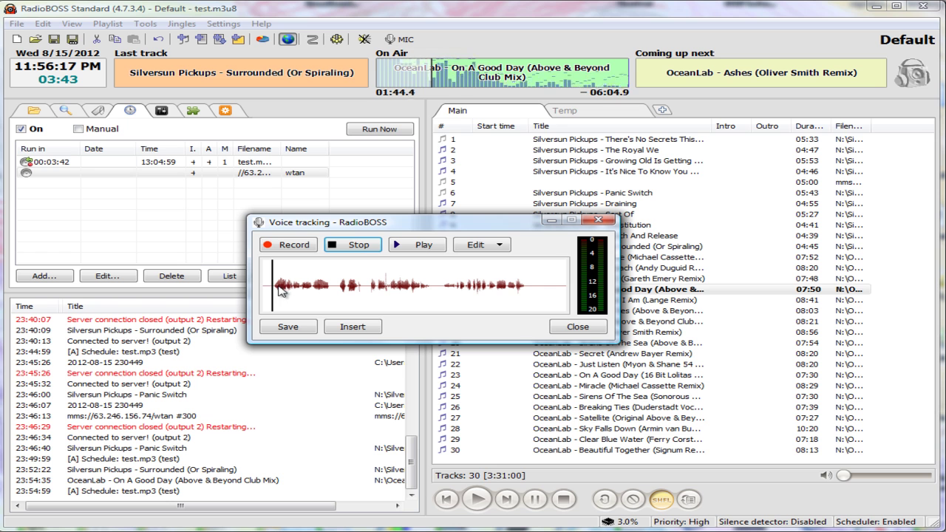
click(478, 246)
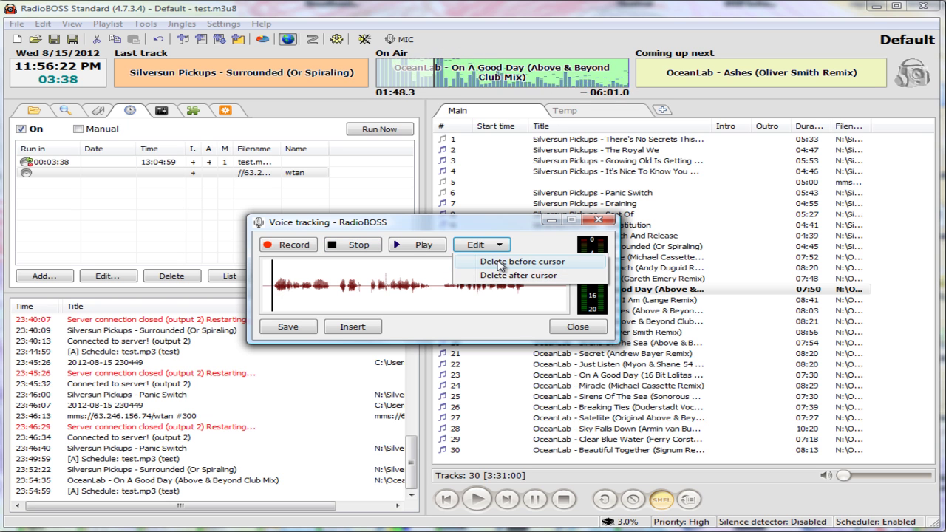
click(499, 263)
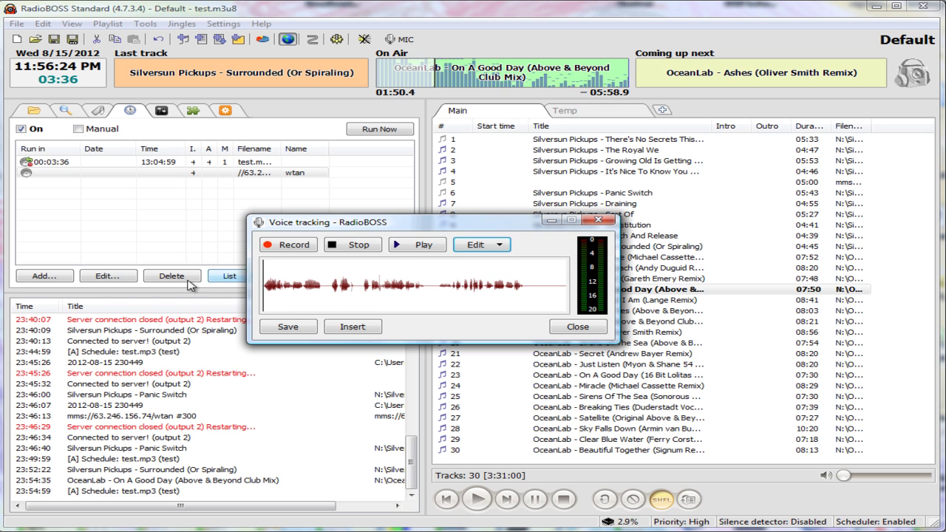
click(527, 288)
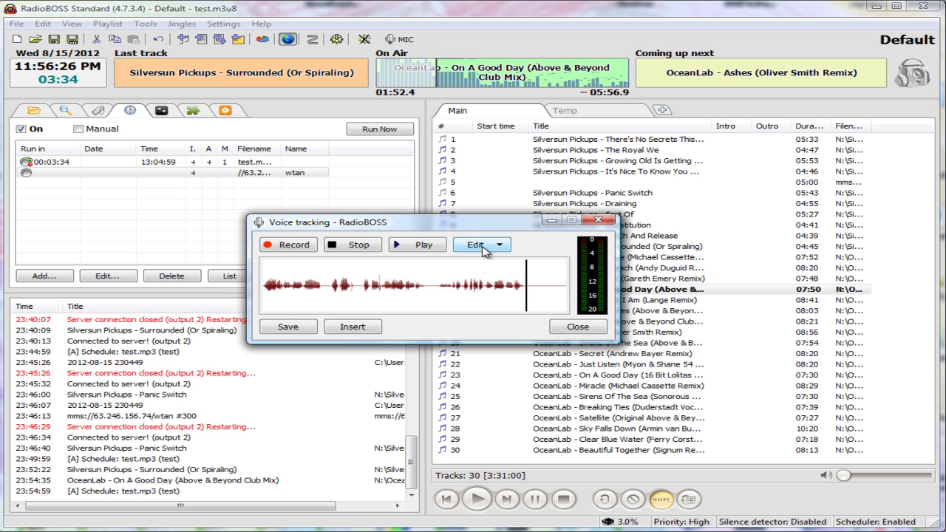
click(477, 245)
click(488, 275)
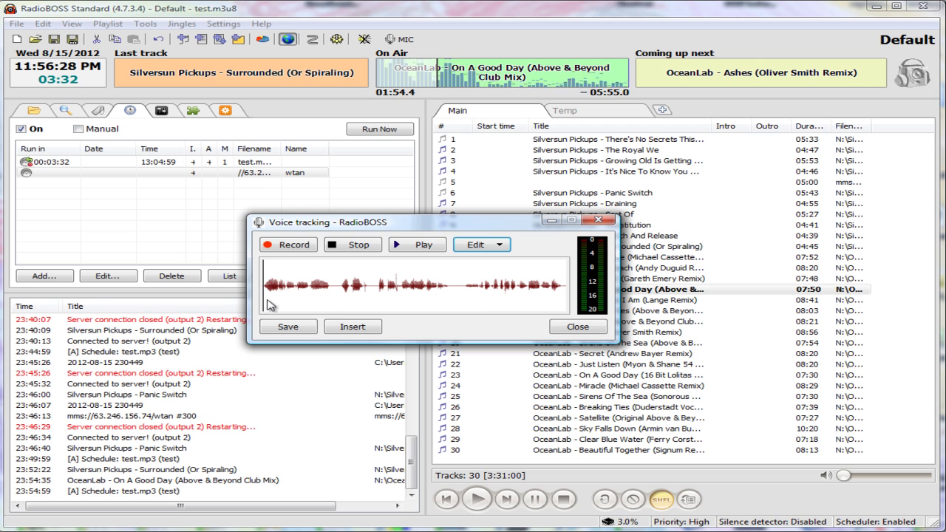
click(416, 244)
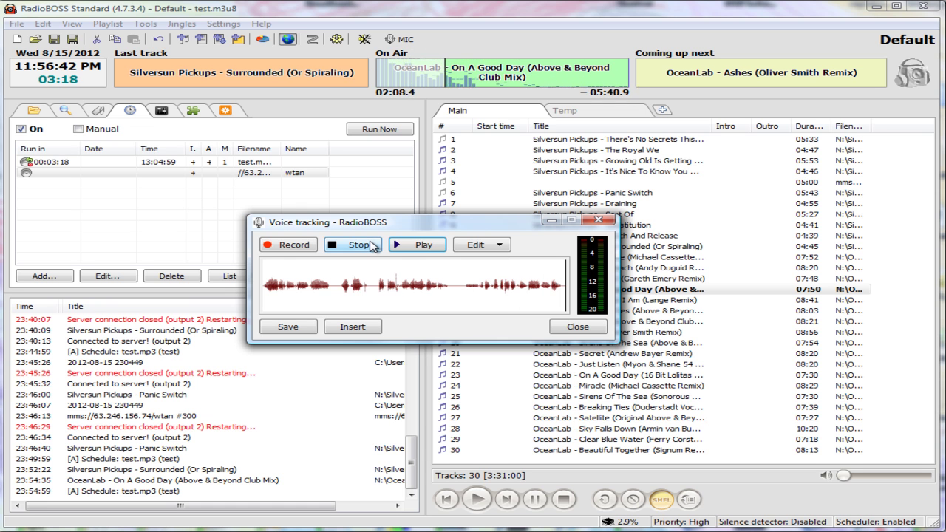
Save the voice track to the Desktop as radioboss.wav.
click(289, 326)
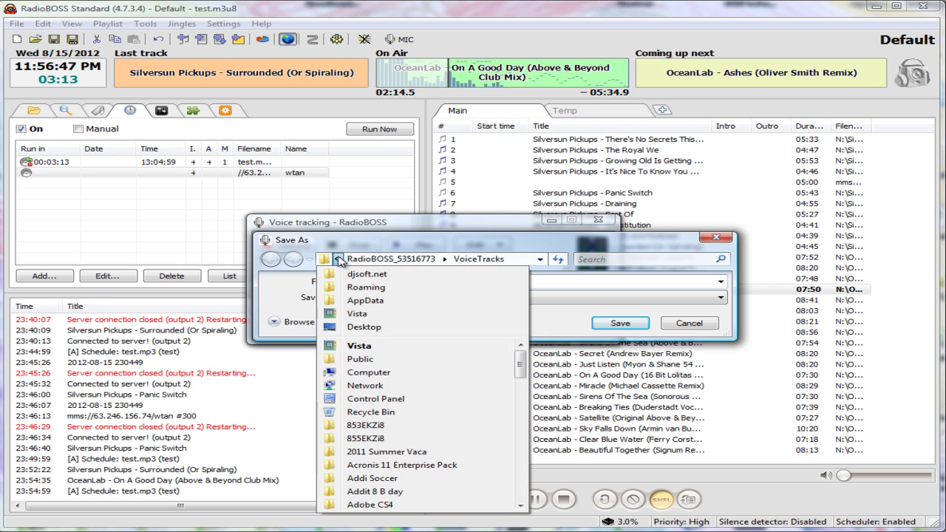
click(337, 259)
click(372, 328)
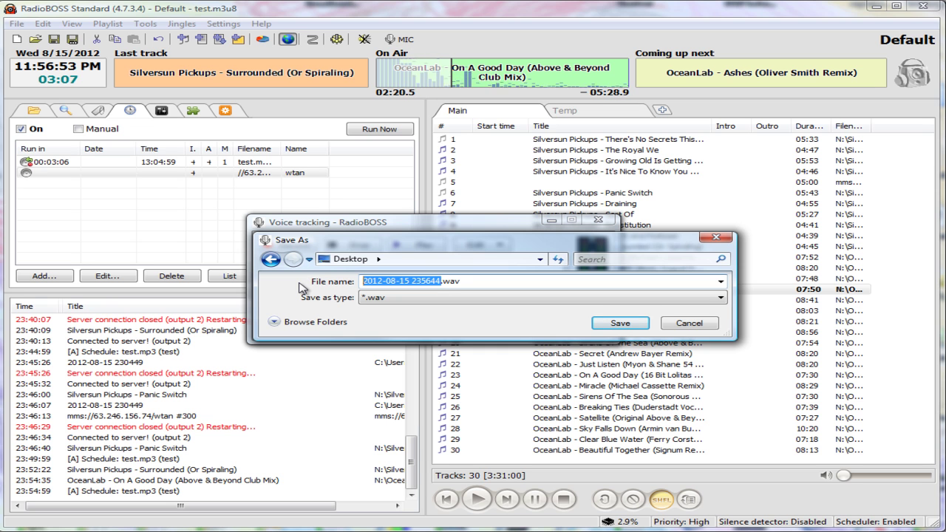
text(radio)
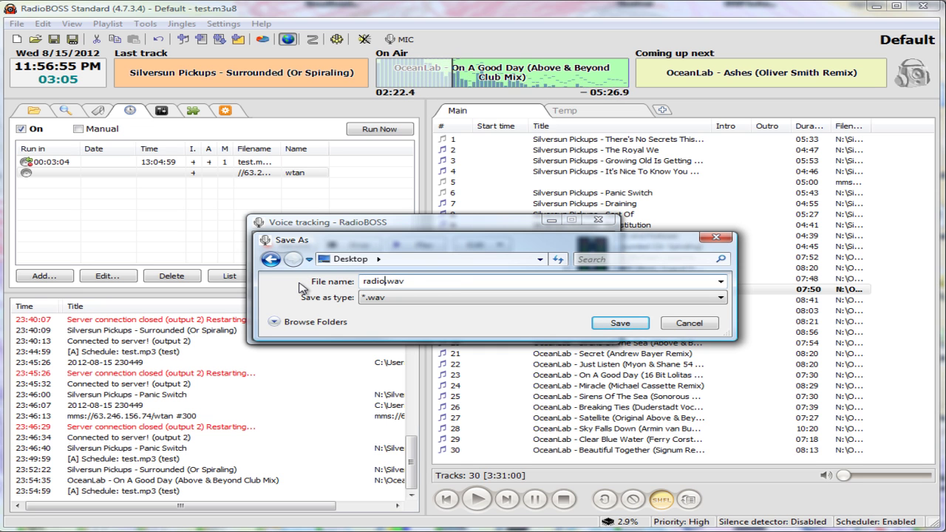
text(boss)
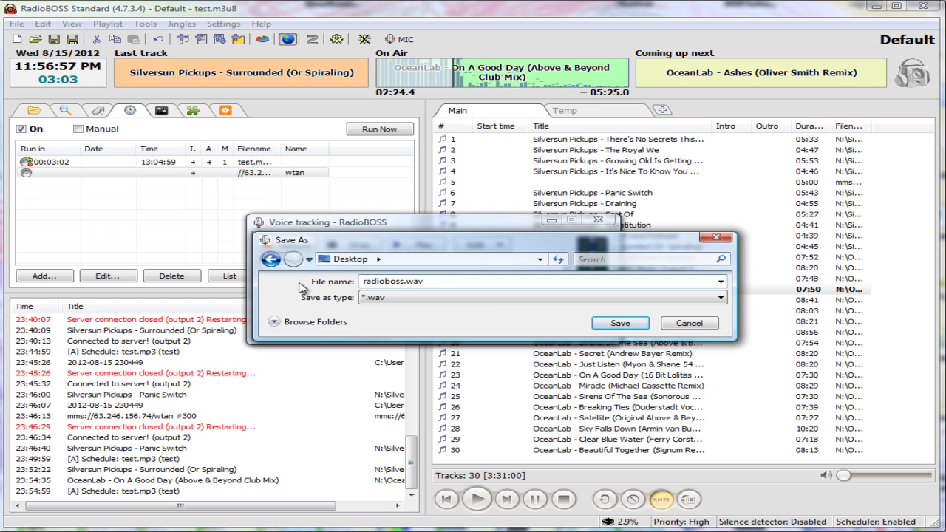
click(617, 324)
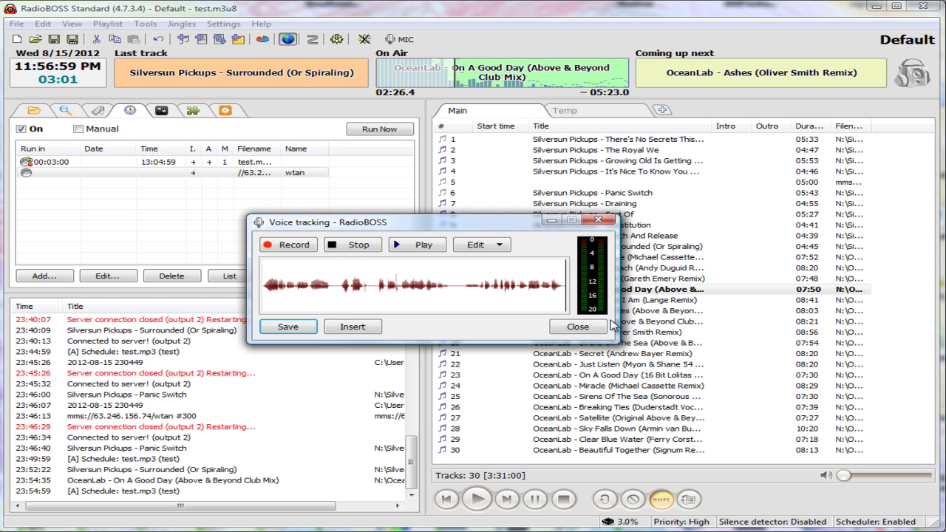
Close voice tracking, then load radioboss.wav from the Desktop into jingle slot 3 and confirm.
click(573, 328)
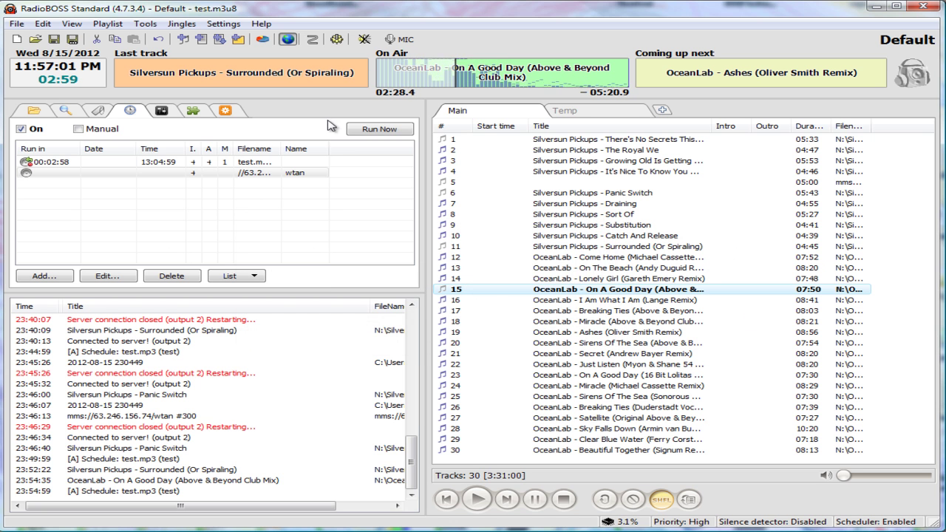
click(181, 23)
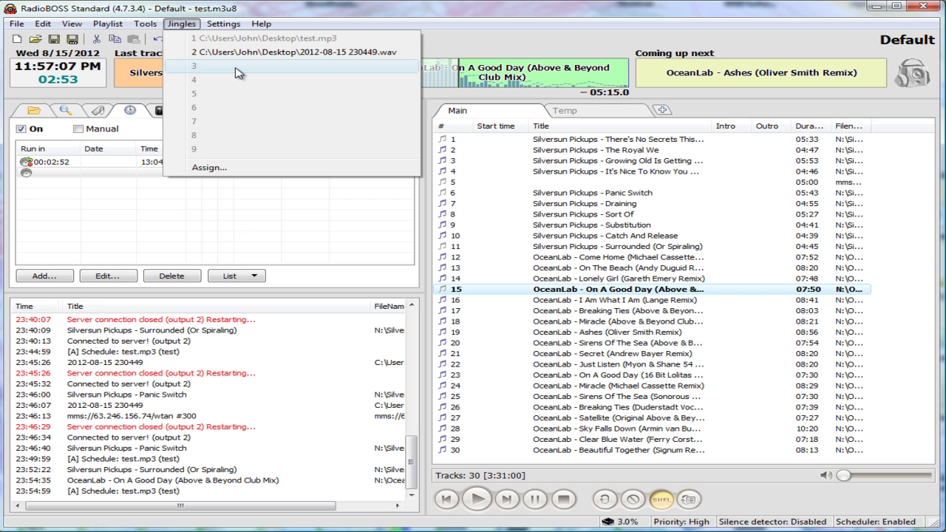
click(204, 167)
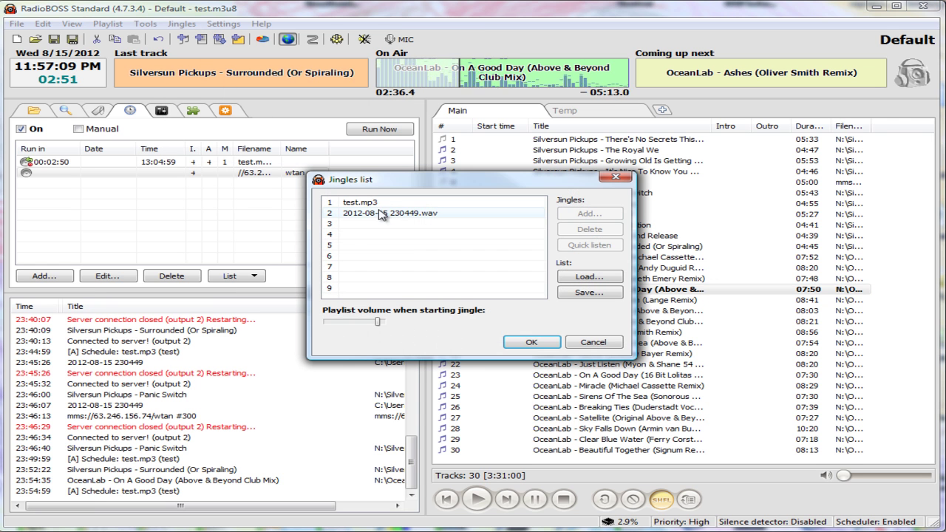
click(353, 226)
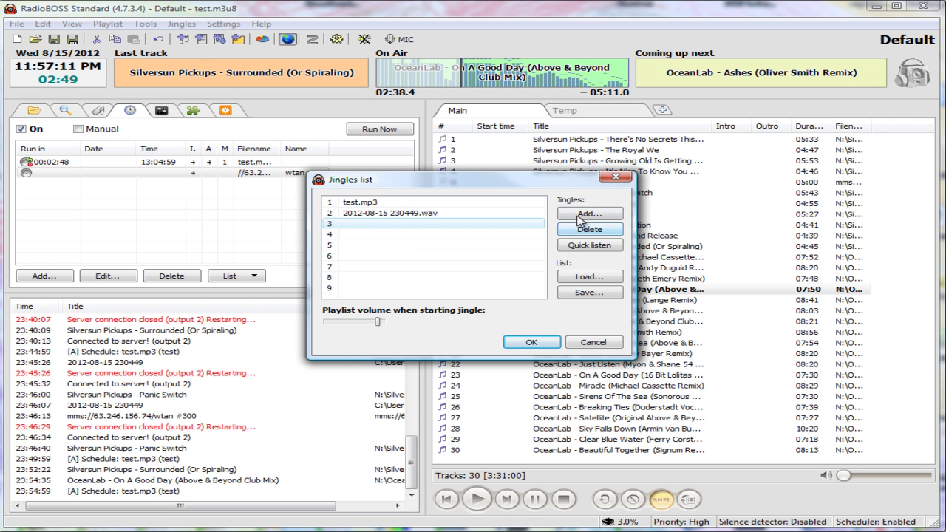
click(604, 214)
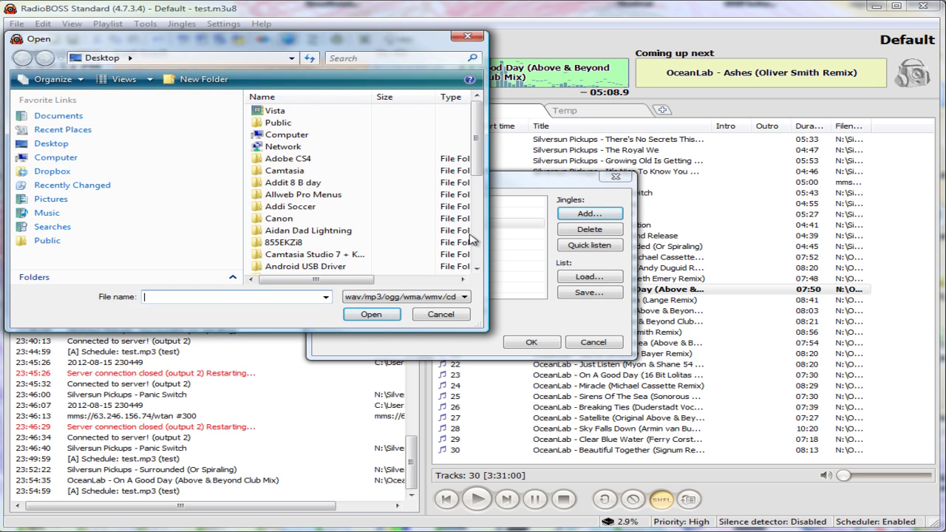
drag(477, 122, 468, 266)
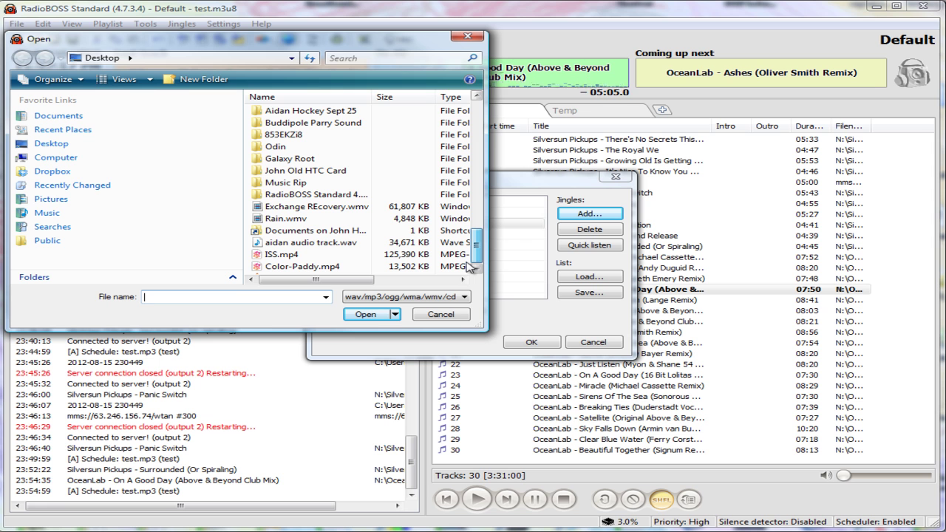
scroll(414, 259, down, 1)
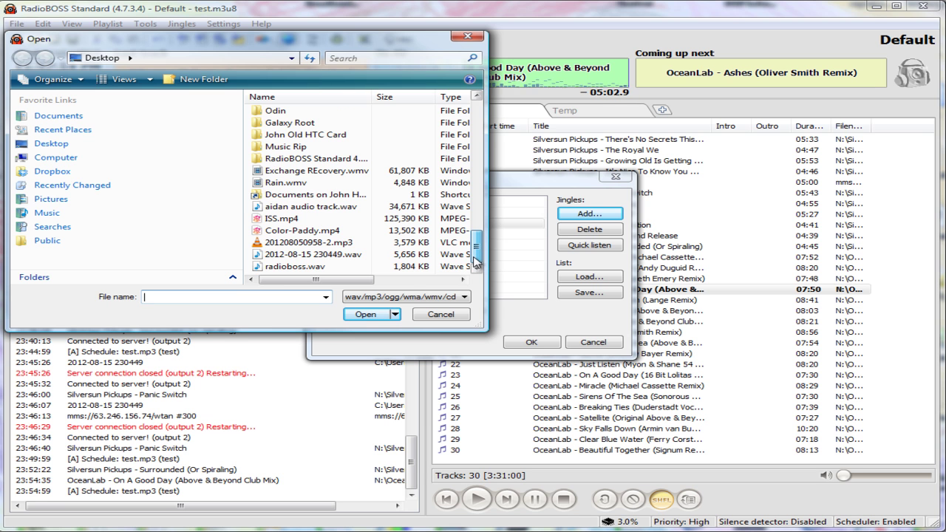
click(348, 268)
click(366, 314)
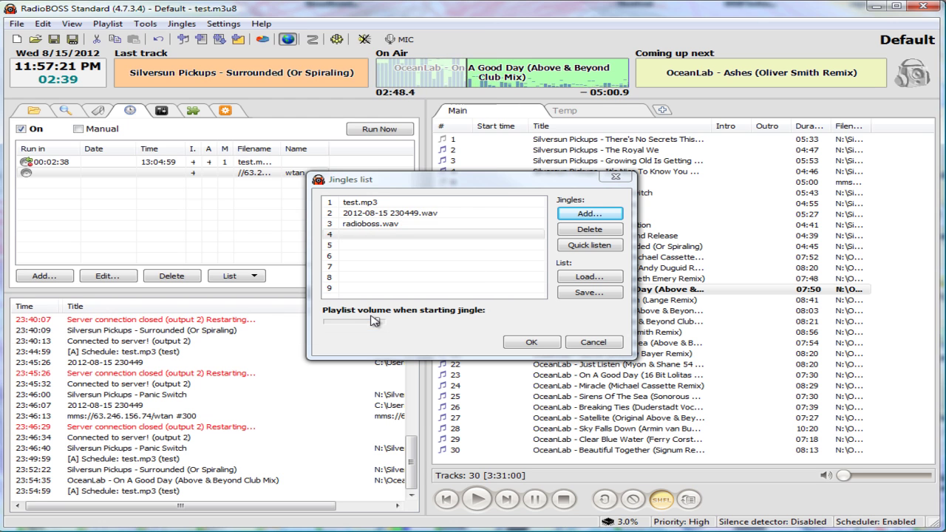
click(534, 343)
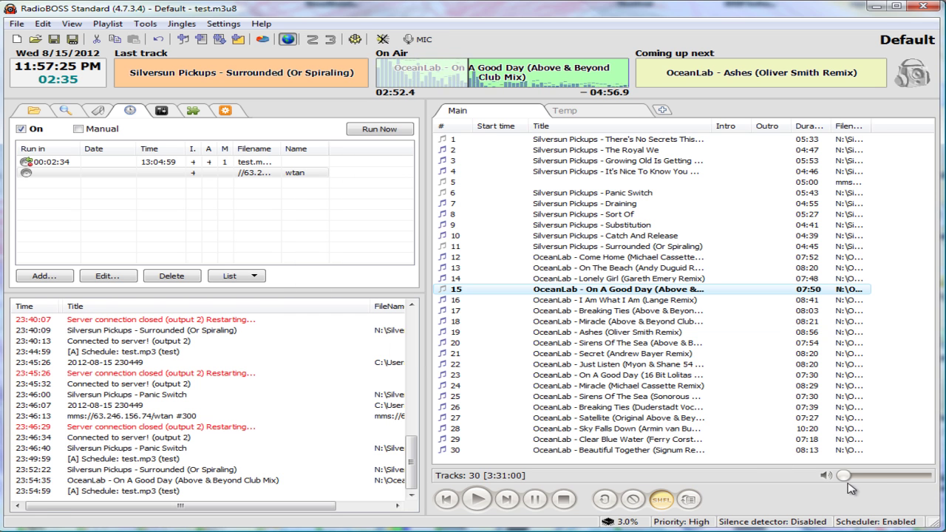
Raise the volume, fire jingle 3 radioboss.wav, then turn the volume all the way down.
drag(848, 485, 886, 480)
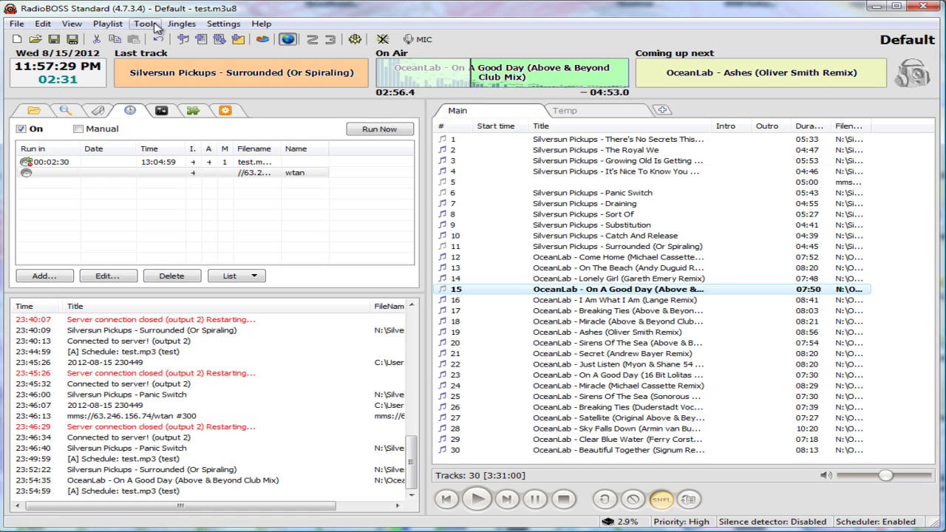
click(181, 24)
click(247, 64)
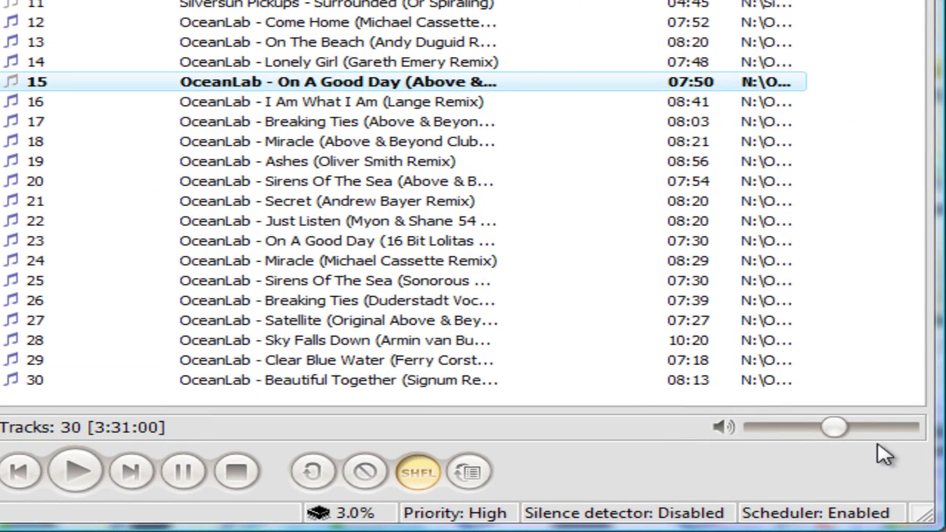
drag(839, 430, 720, 428)
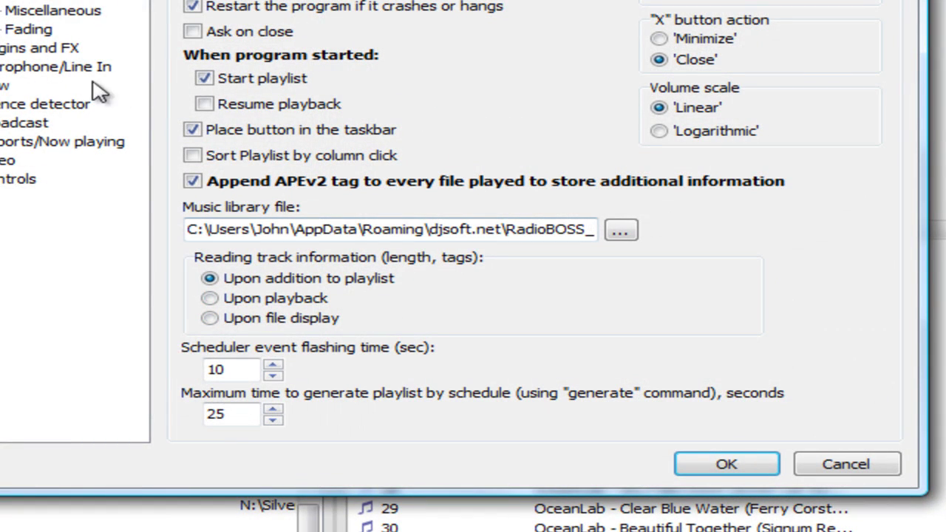
Set the Microphone/Line In music level to -24 dB and apply the settings.
click(62, 68)
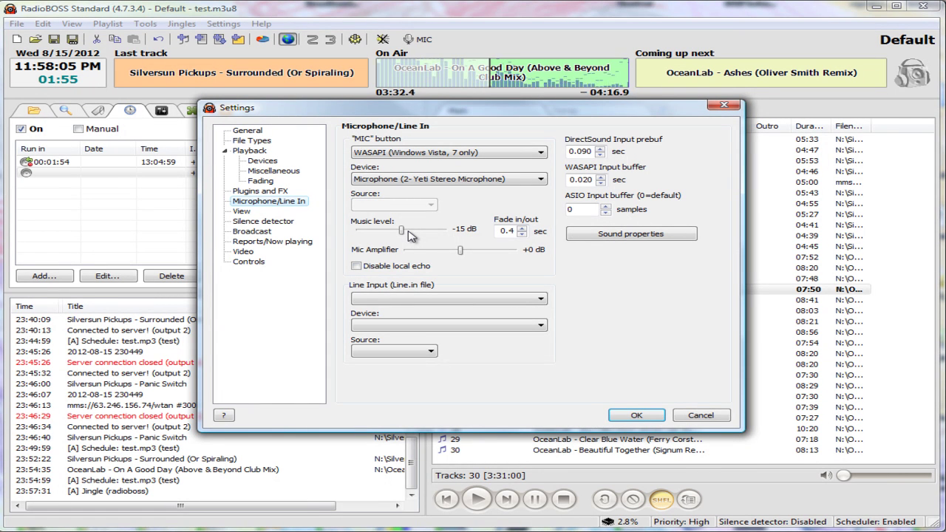
drag(403, 233, 377, 234)
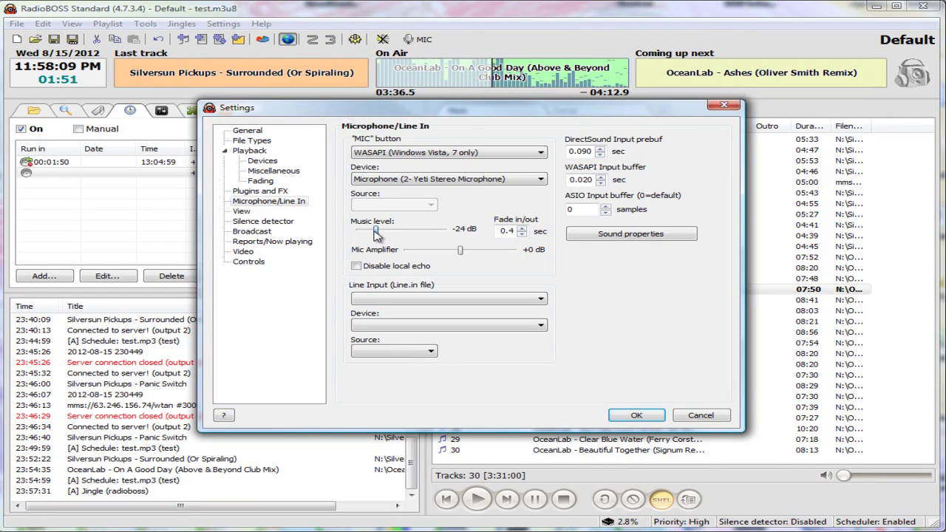
click(635, 414)
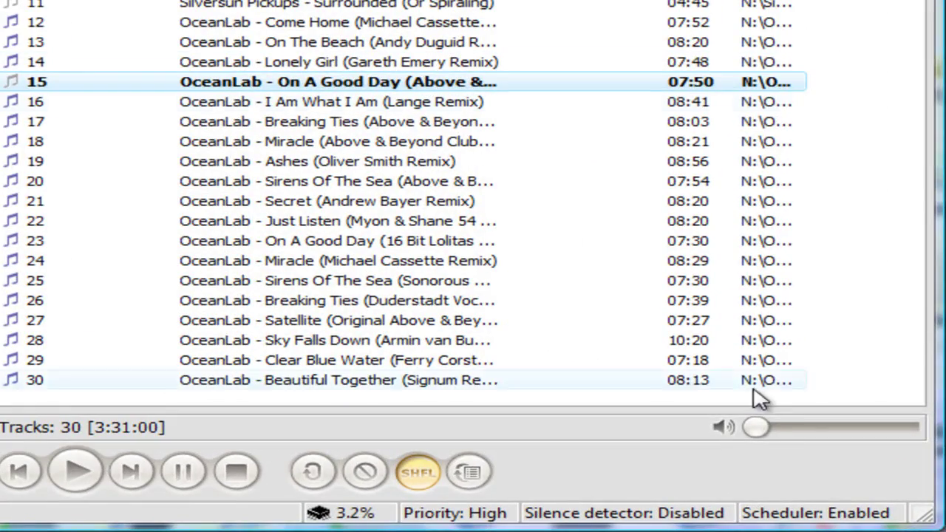
Adjust the volume, fire jingle 3 radioboss.wav again, then lower the volume.
drag(762, 429, 816, 429)
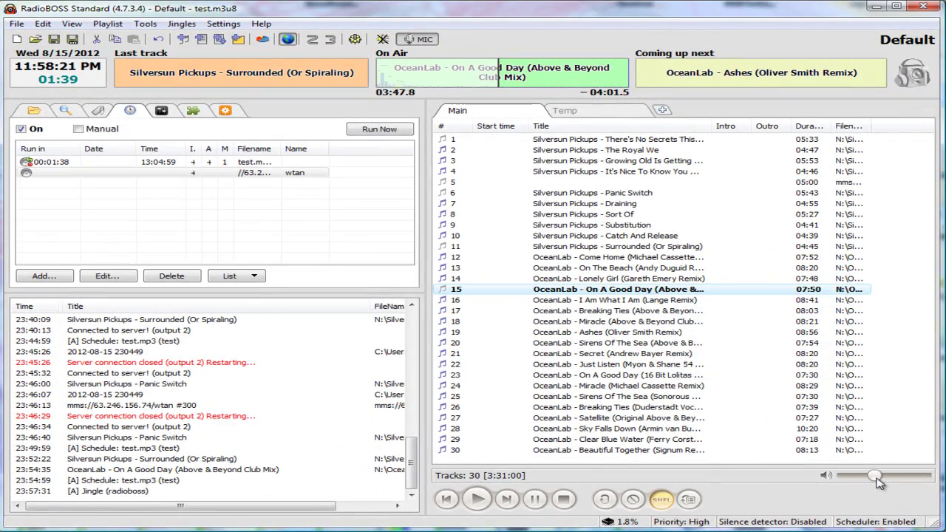
drag(878, 482, 846, 480)
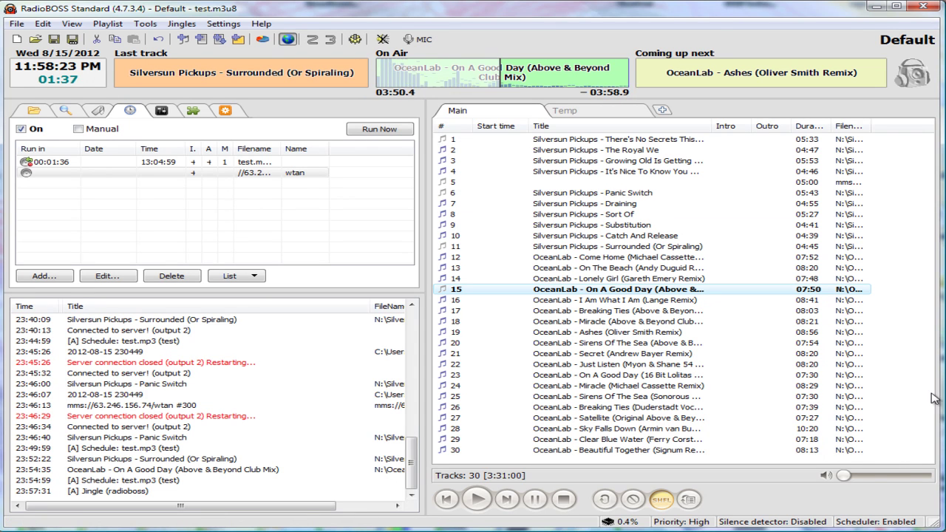
drag(848, 479, 886, 479)
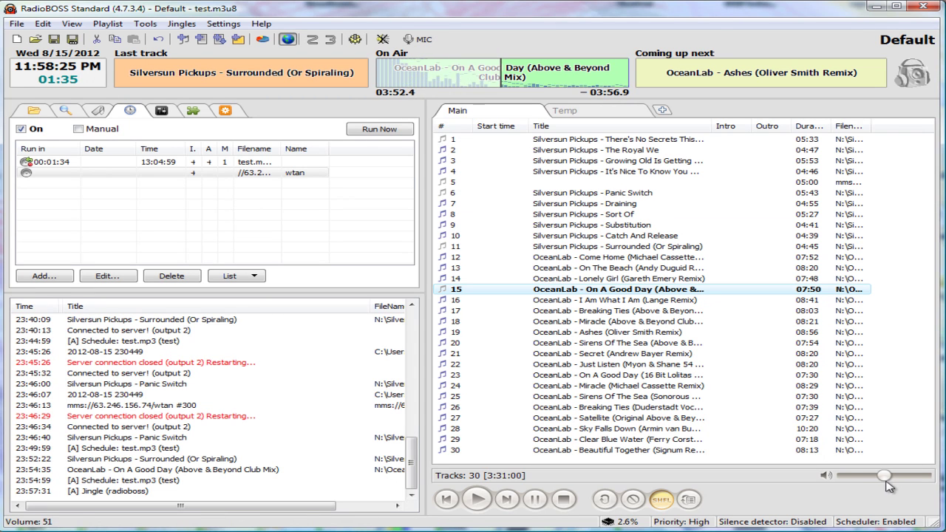
click(182, 23)
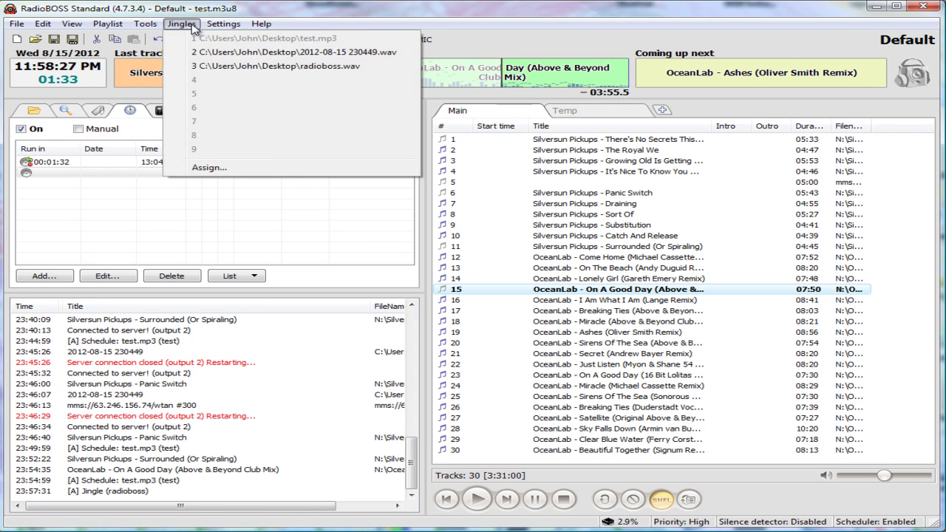
click(219, 66)
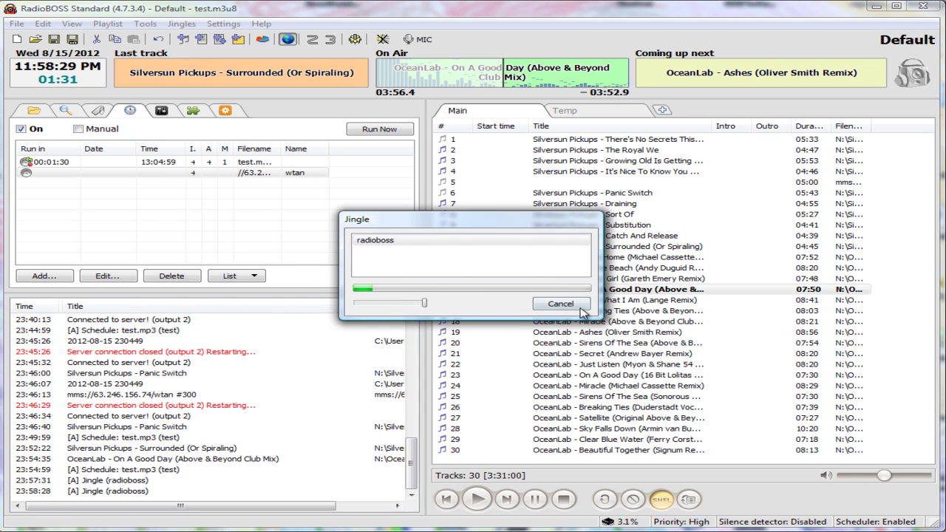
drag(884, 476, 844, 475)
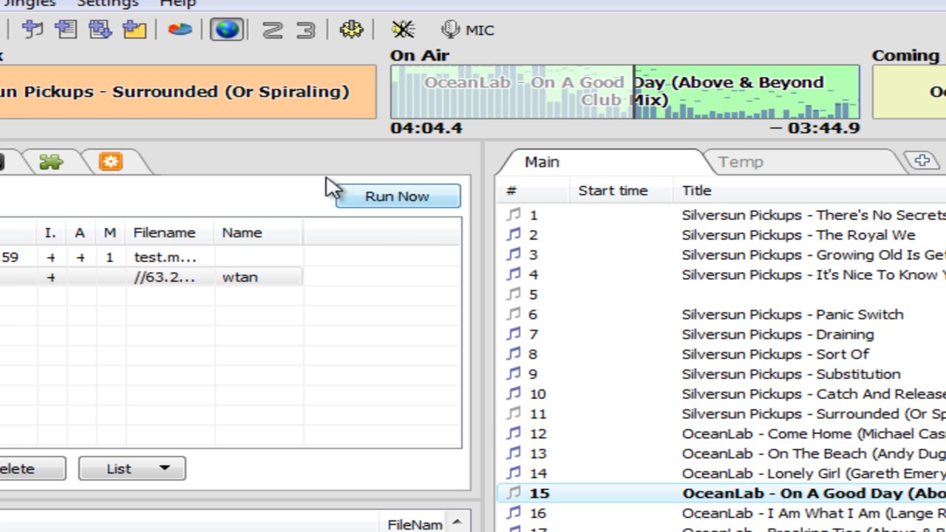
Reopen the options and cancel Settings without changes, then open and dismiss the Playlist menu.
click(26, 3)
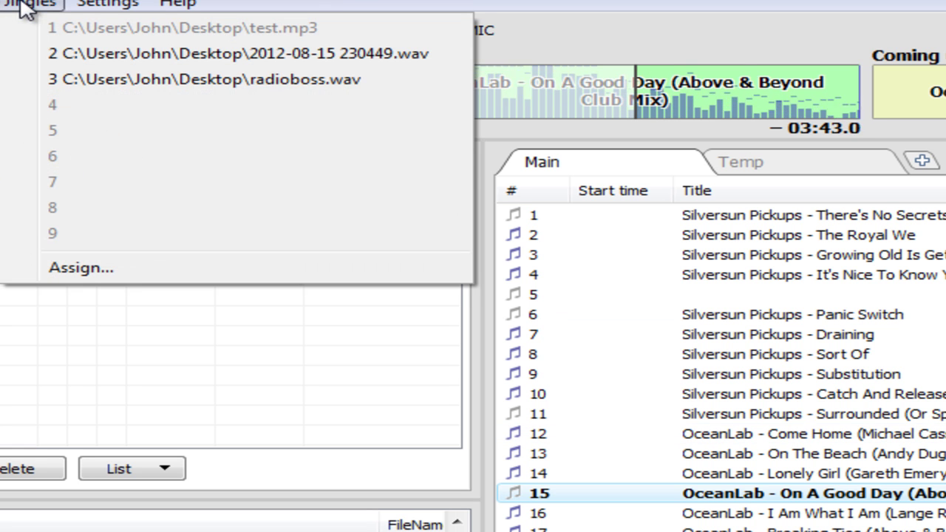
mouse_move(107, 4)
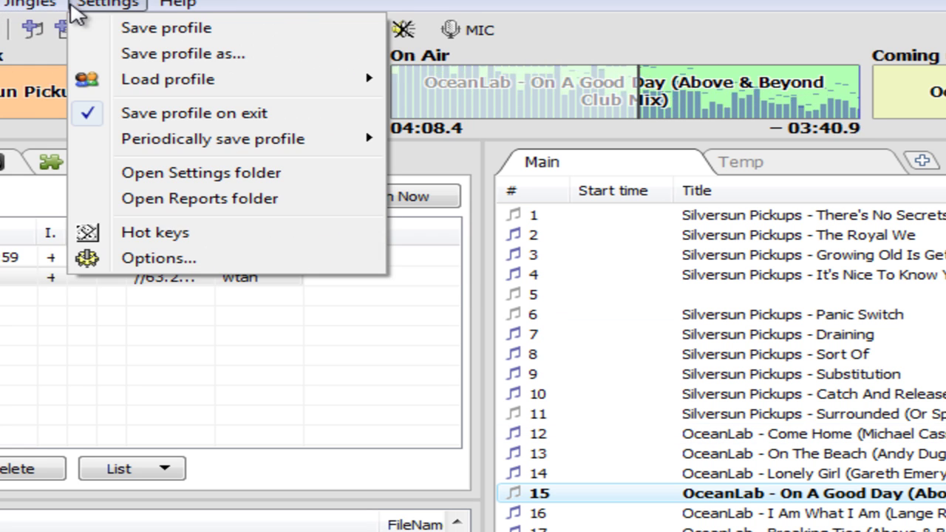
click(148, 258)
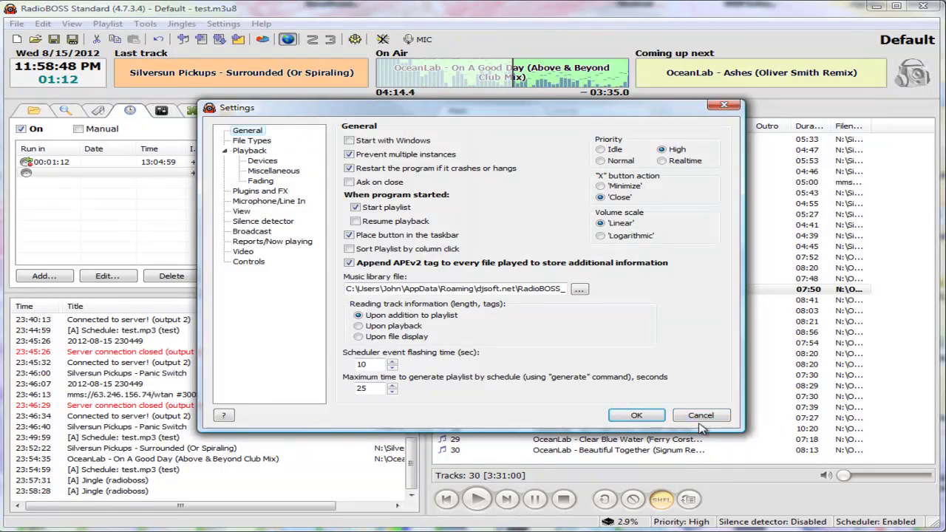
click(701, 416)
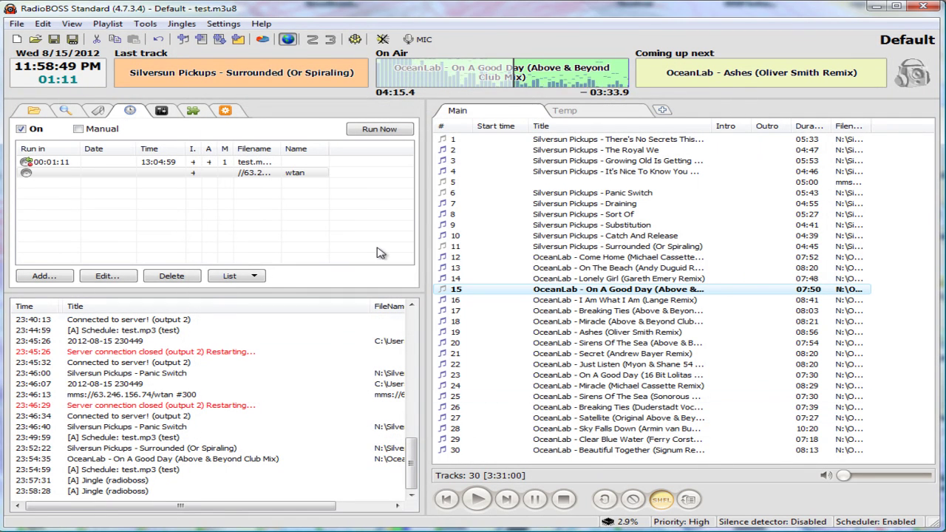
click(108, 24)
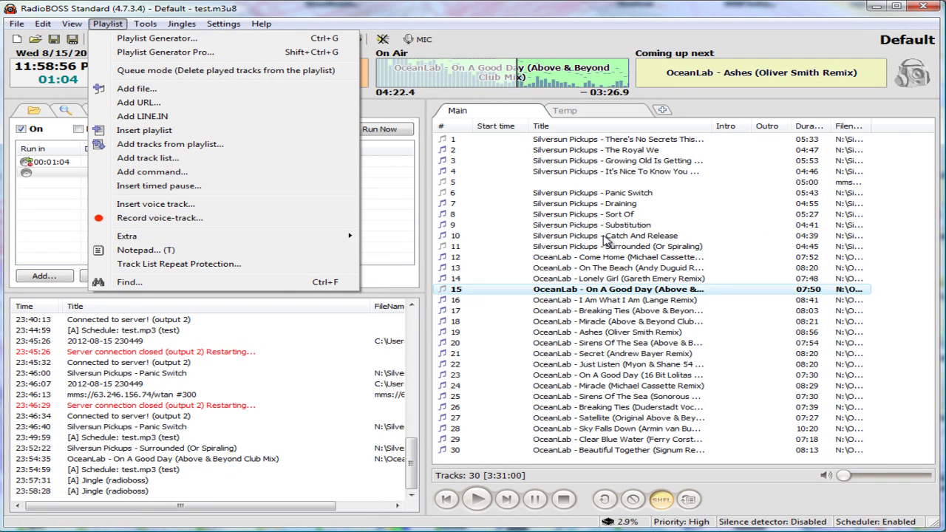
click(399, 179)
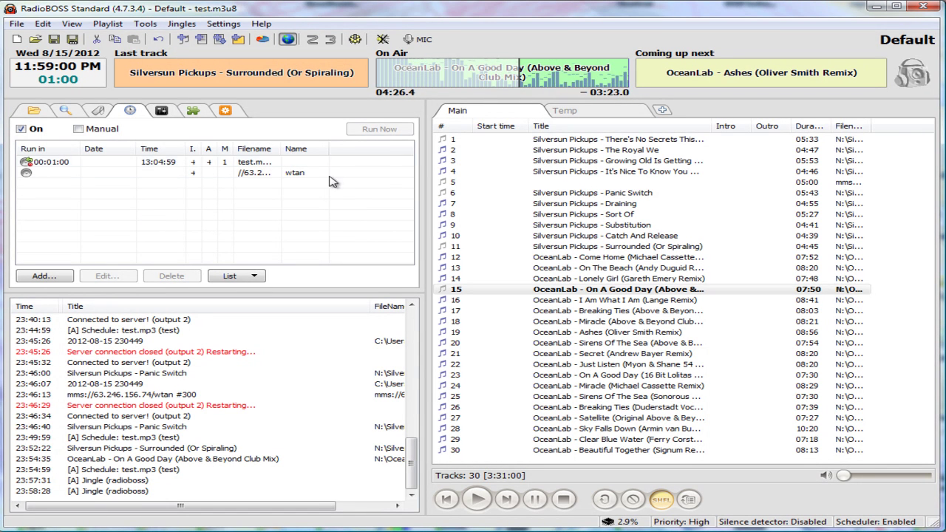
Set the first scheduled event to Desktop radioboss.wav with playlist level 45, and save it.
click(56, 165)
double_click(54, 164)
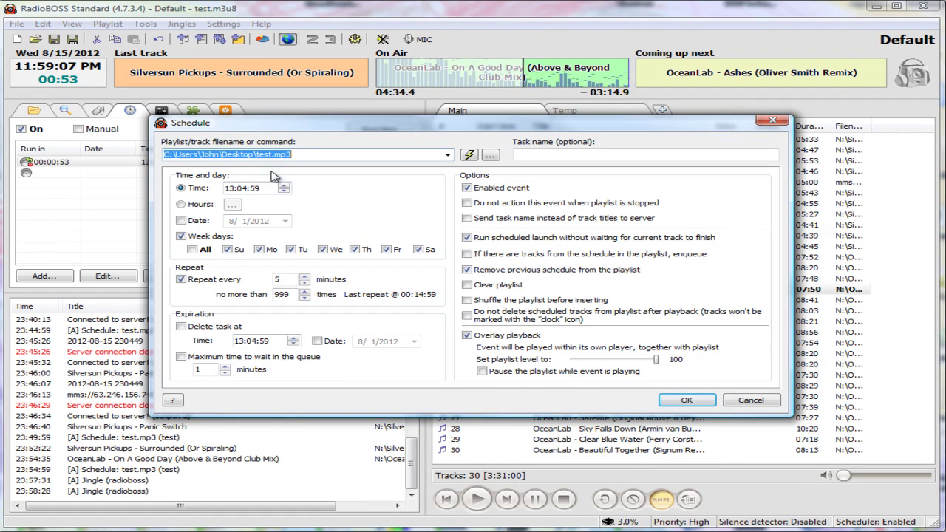
click(448, 155)
click(448, 156)
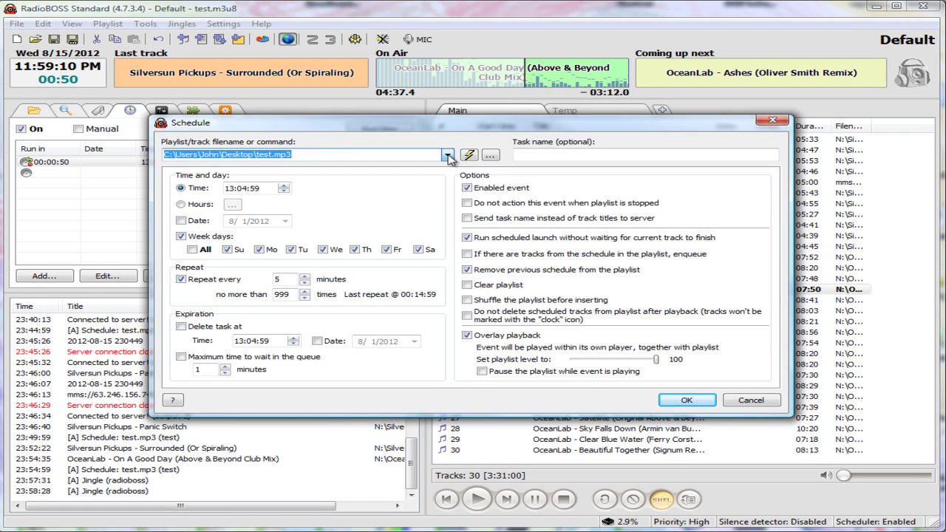
click(491, 156)
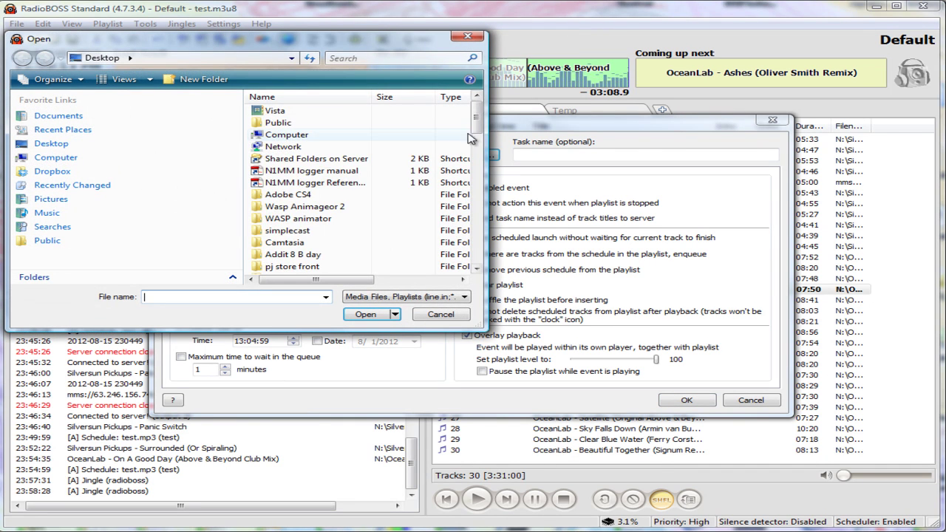
scroll(486, 193, down, 5)
scroll(485, 193, down, 5)
click(294, 266)
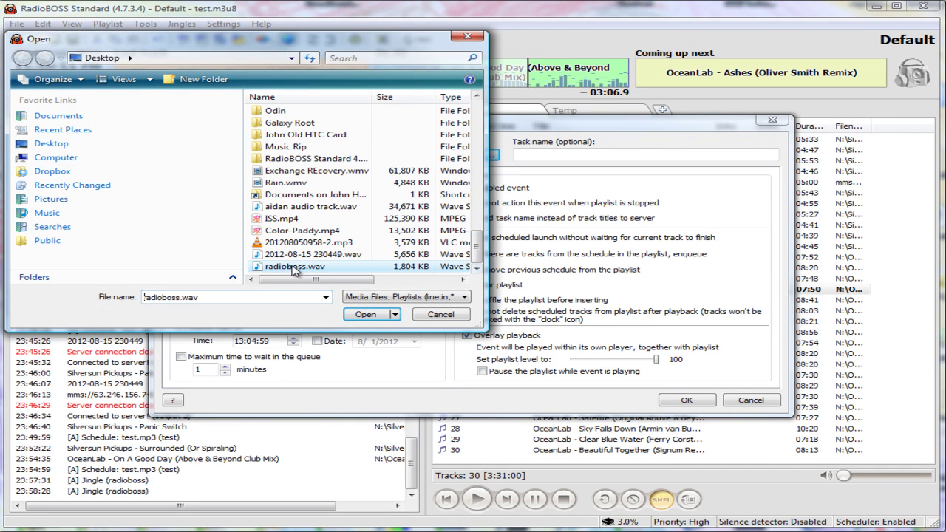
click(365, 314)
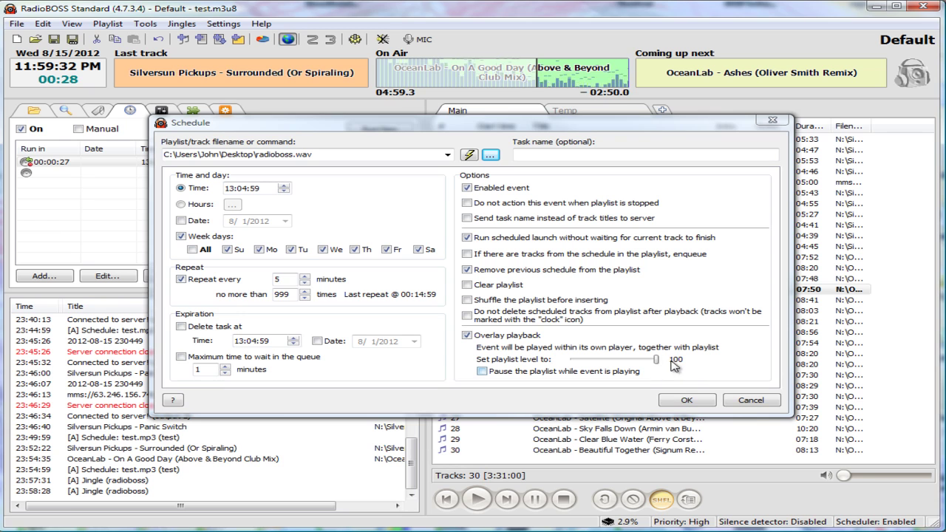
drag(674, 365, 634, 359)
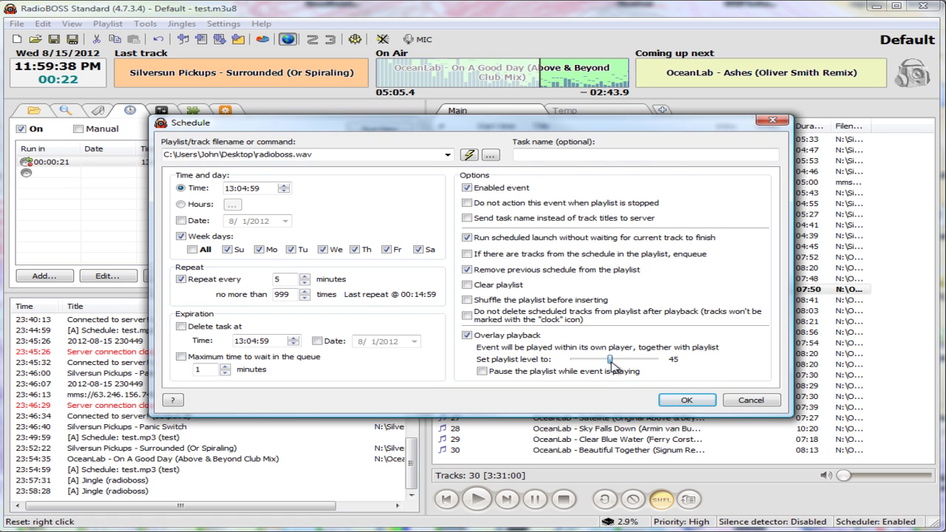
click(685, 402)
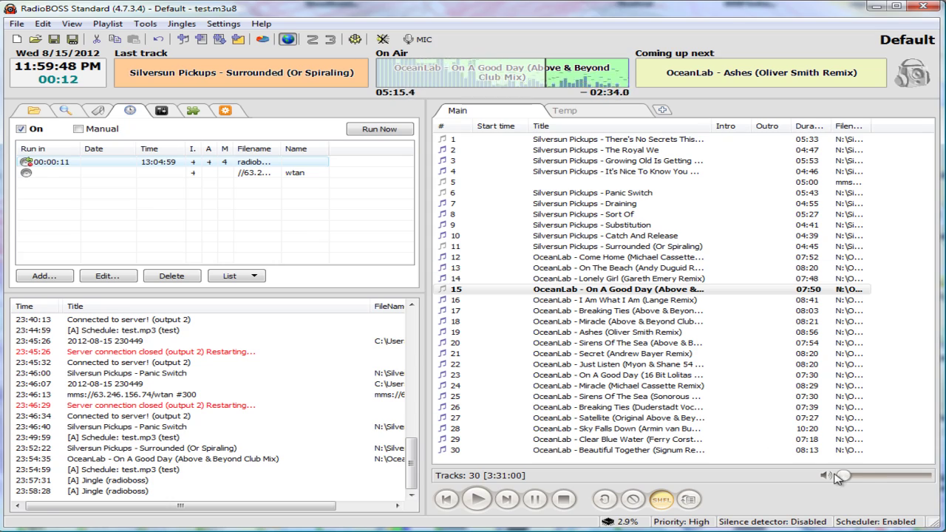
Move the main playback volume up and down, leaving it at 0.
drag(846, 482, 869, 480)
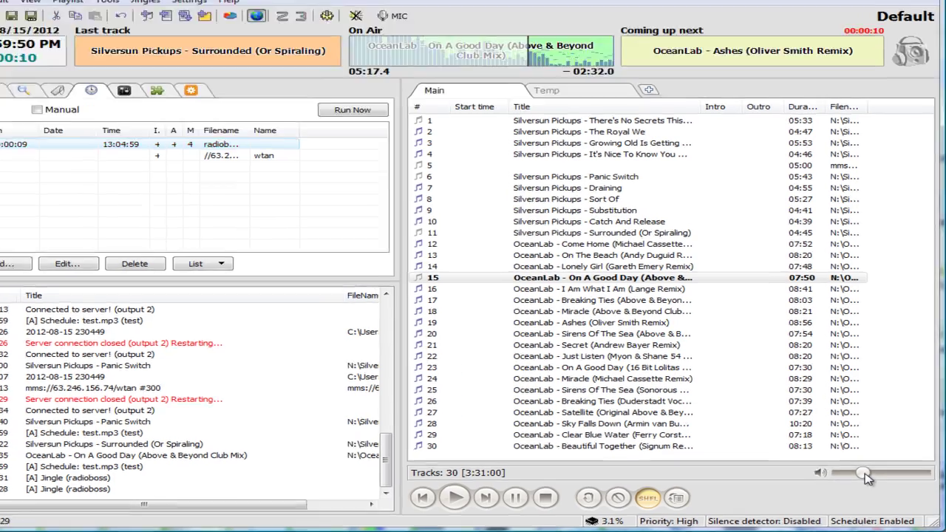
drag(818, 440, 807, 442)
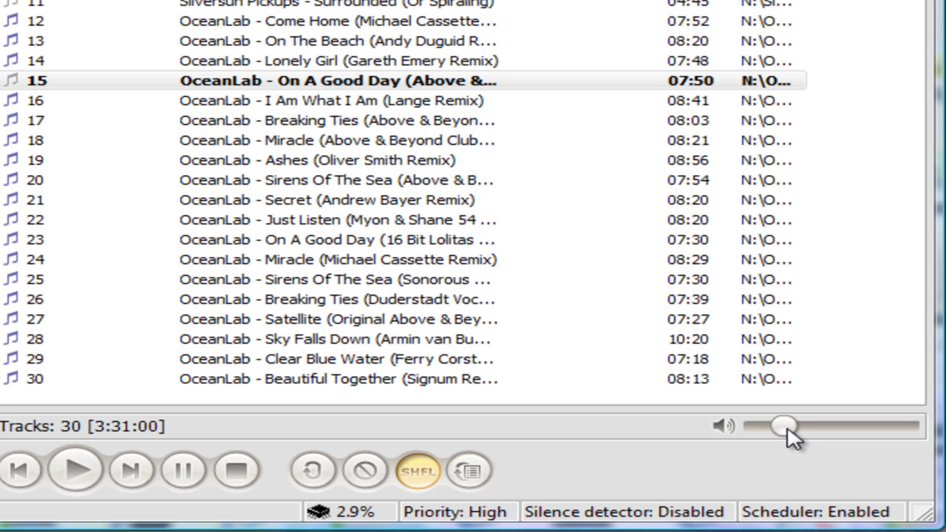
drag(788, 429, 801, 431)
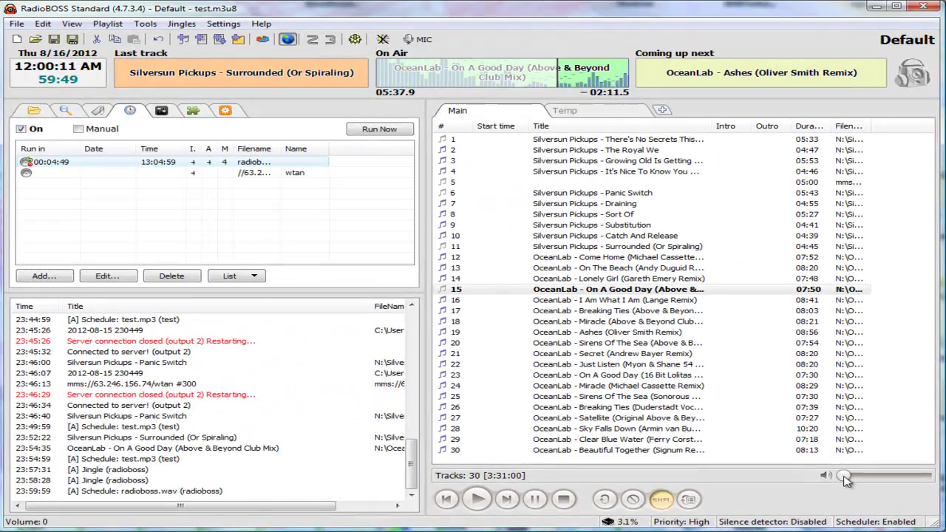
drag(809, 436, 753, 435)
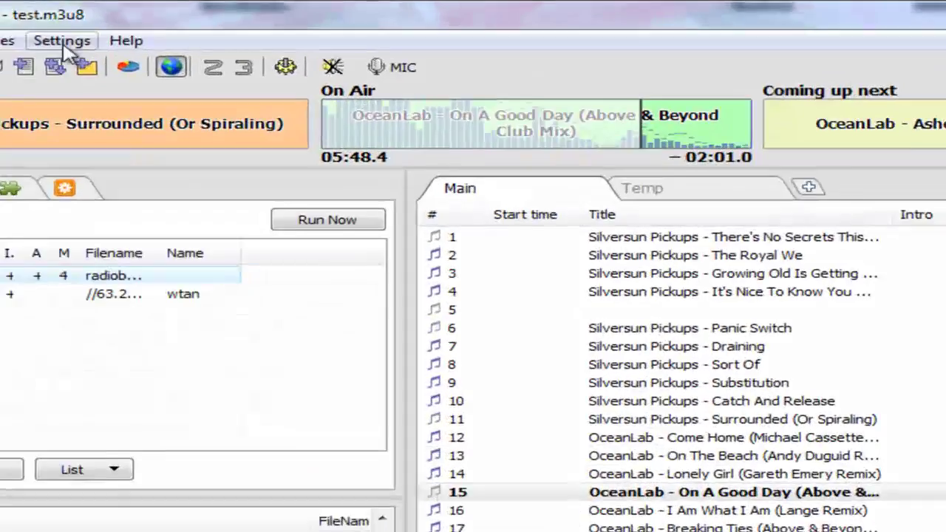
click(62, 42)
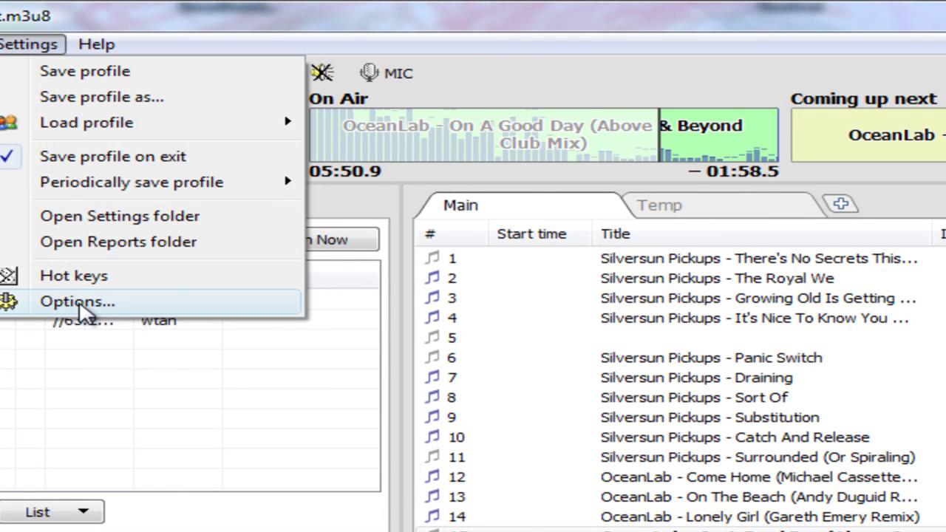
click(81, 307)
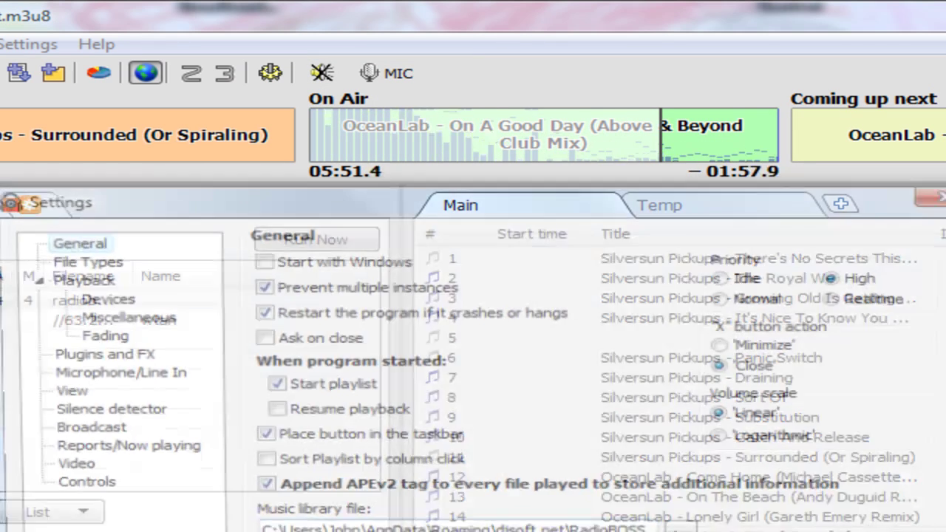
click(99, 299)
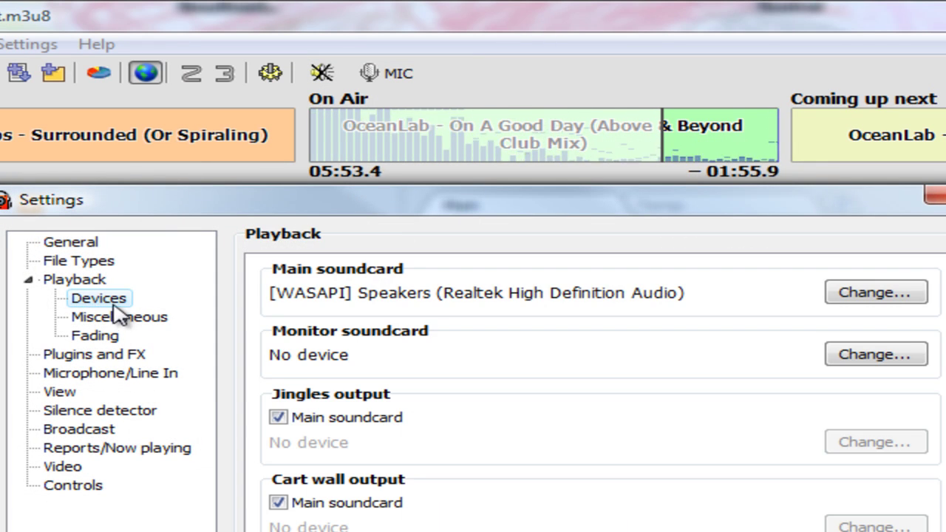
click(119, 316)
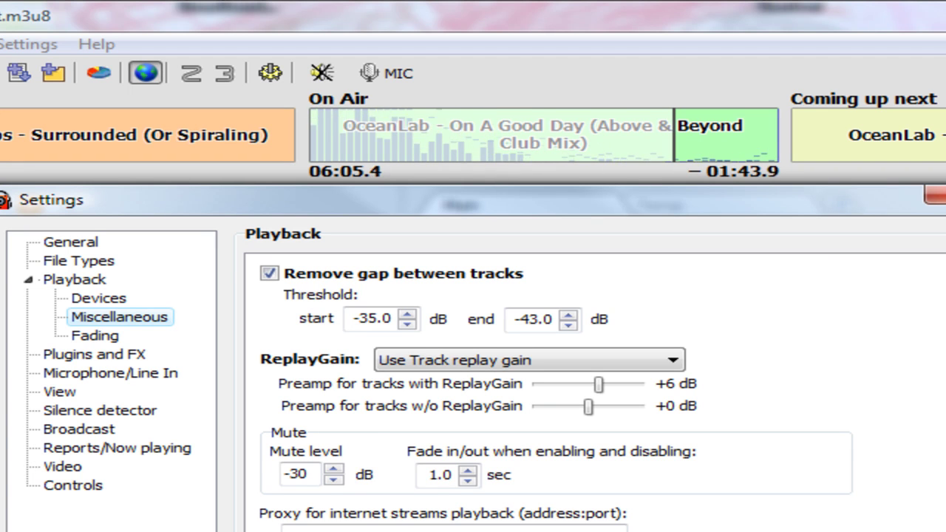
click(95, 336)
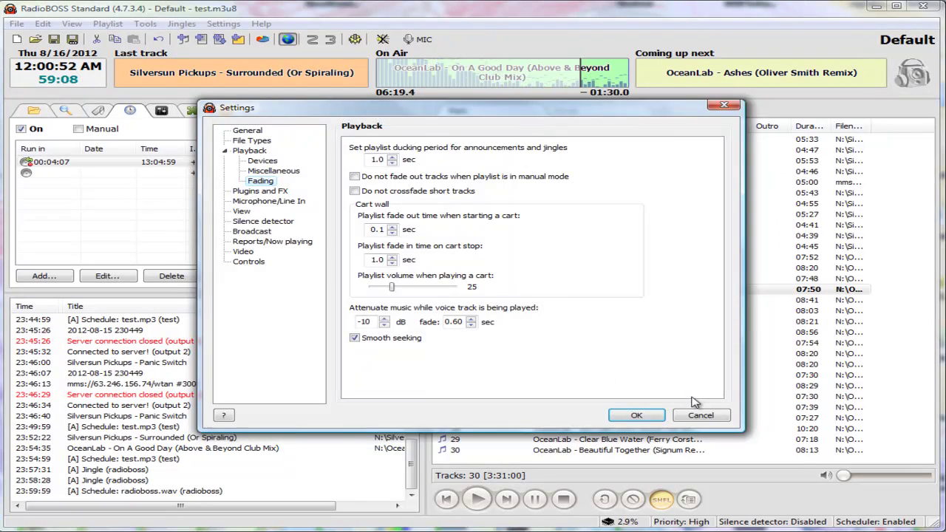
click(702, 417)
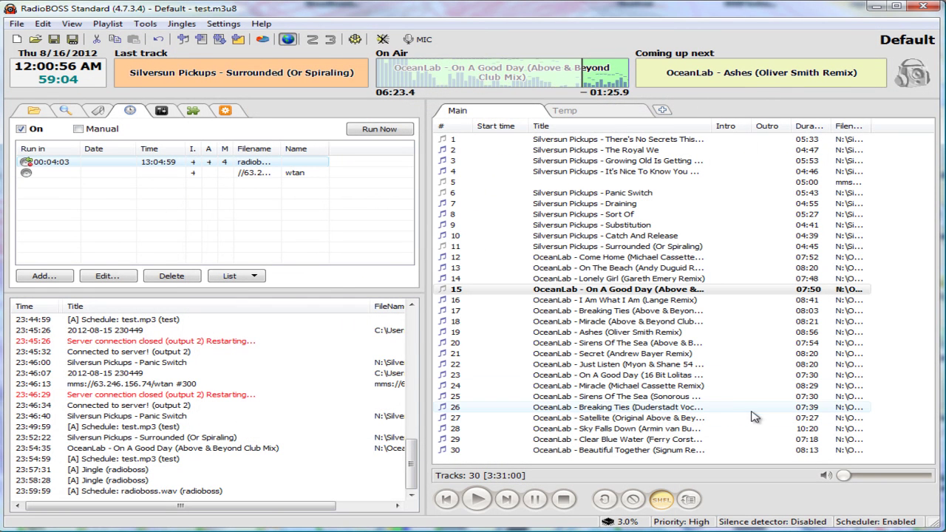
Raise the volume to 15, pause playback, and fire the radioboss jingle manually.
drag(849, 481, 859, 480)
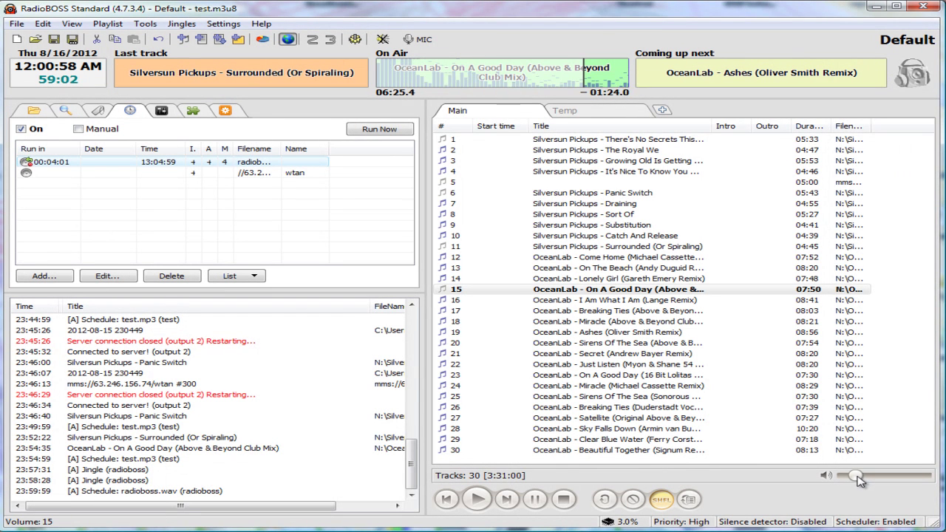
click(538, 503)
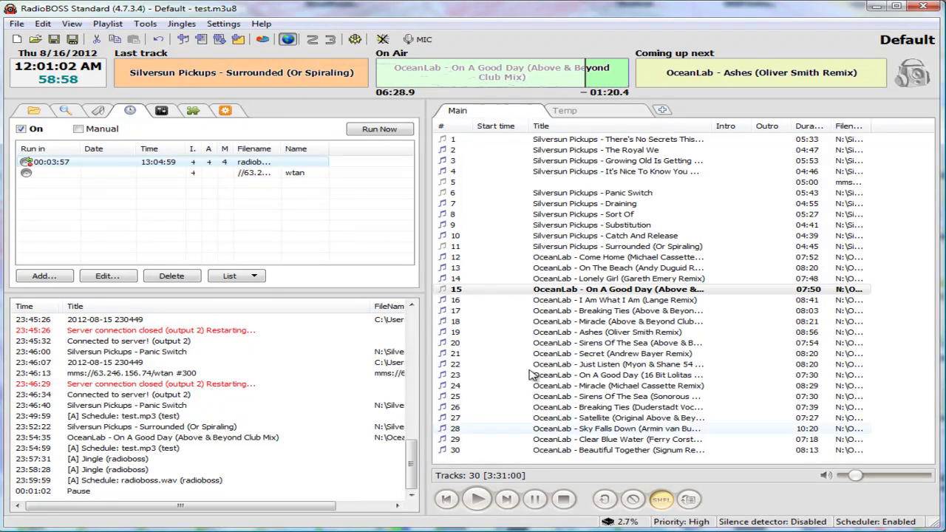
click(181, 22)
click(214, 63)
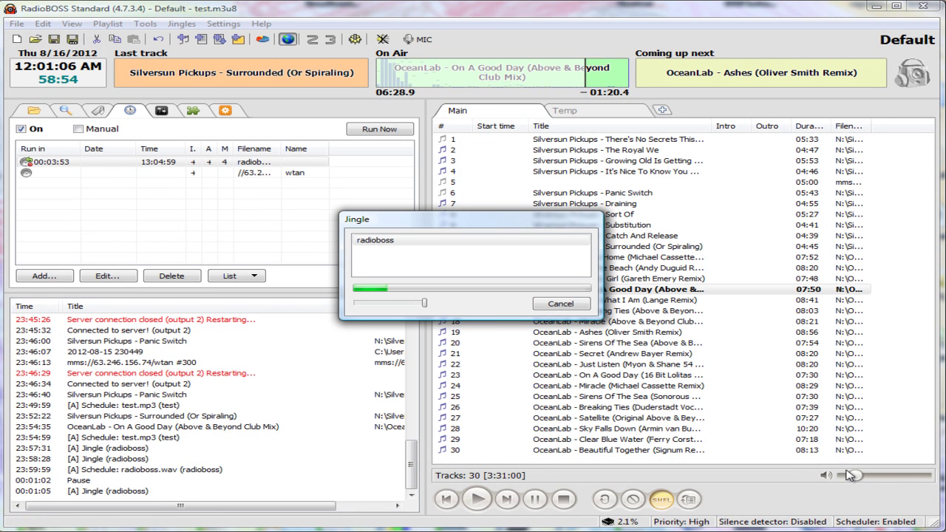
Raise the volume to 41, resume, pause and resume again, then mute the output.
drag(856, 476, 892, 475)
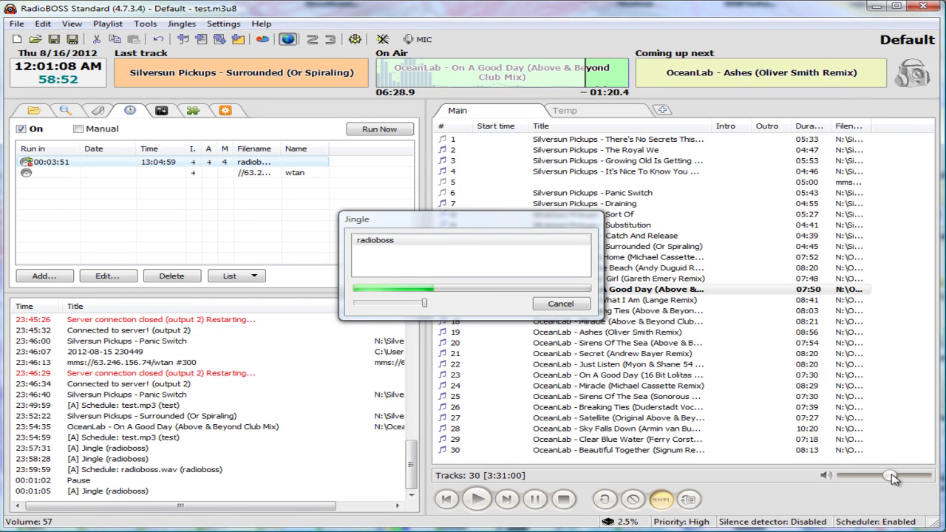
click(477, 500)
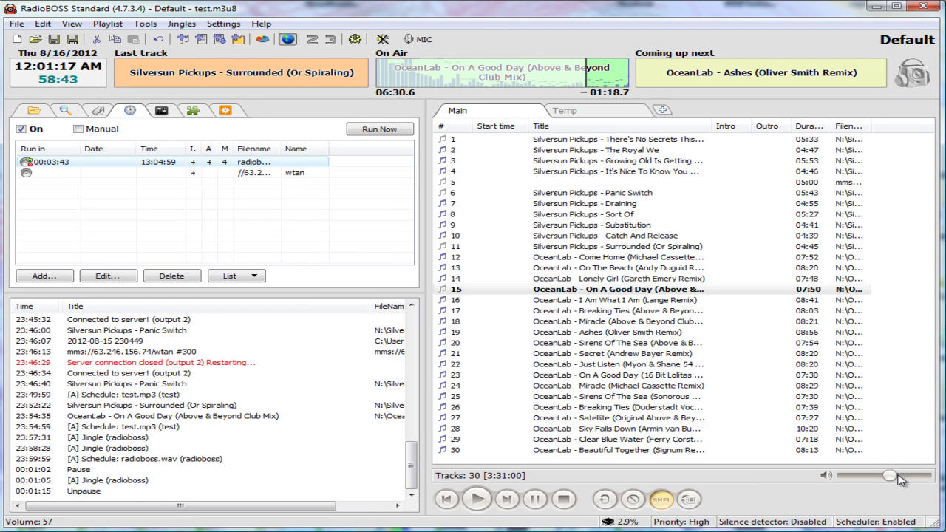
drag(893, 477, 857, 479)
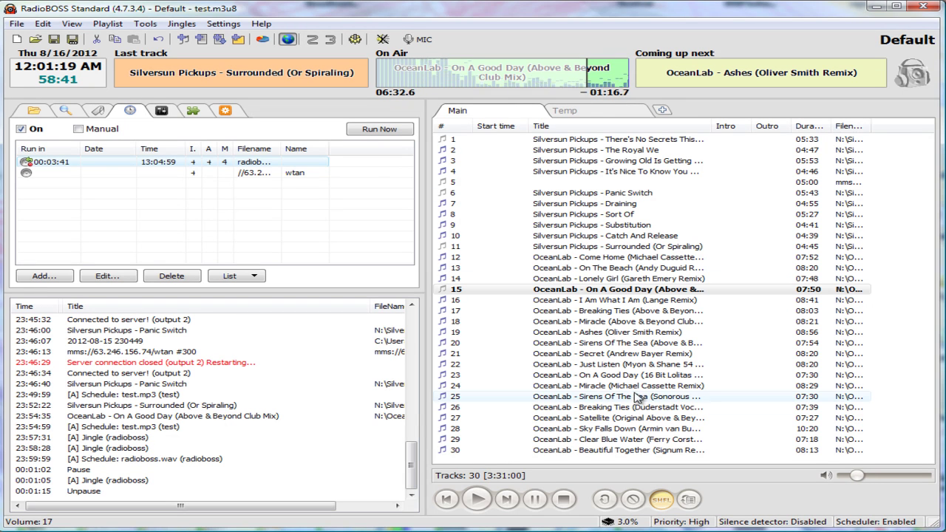
click(534, 499)
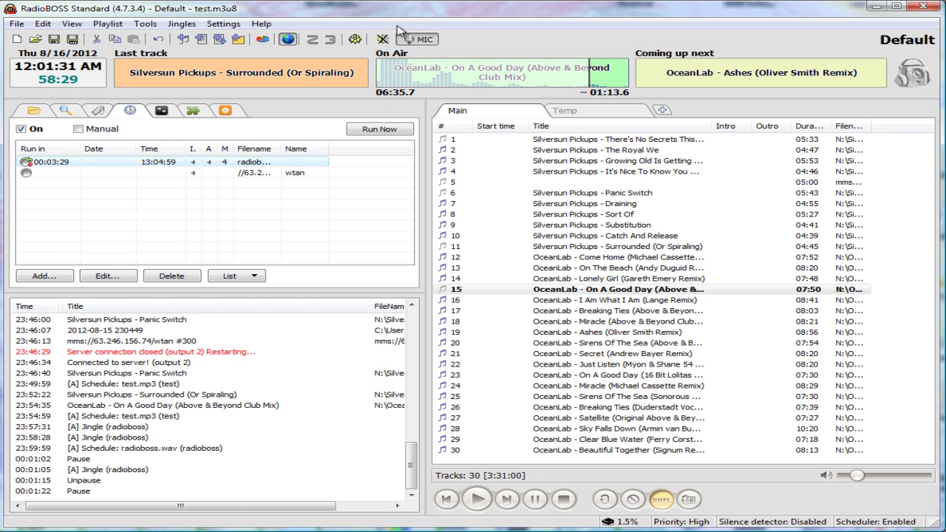
click(477, 499)
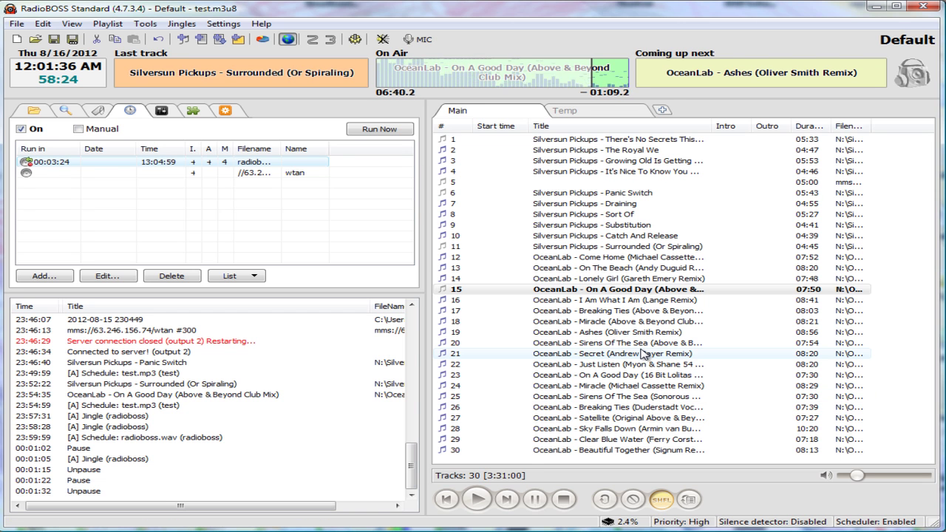
click(824, 476)
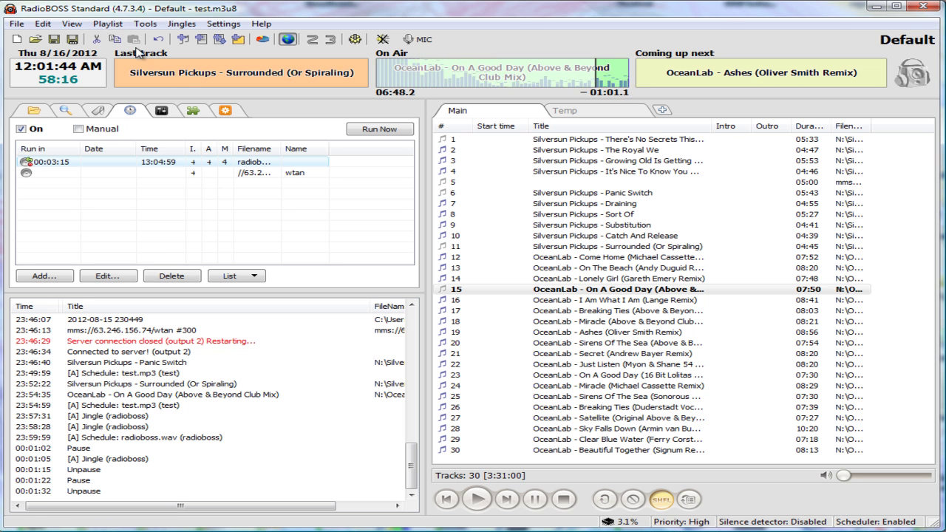
Add the URL mms://63.246.156.74/wtan #300 as 5-minute track 16, next to OceanLab - On A Good Day.
click(106, 25)
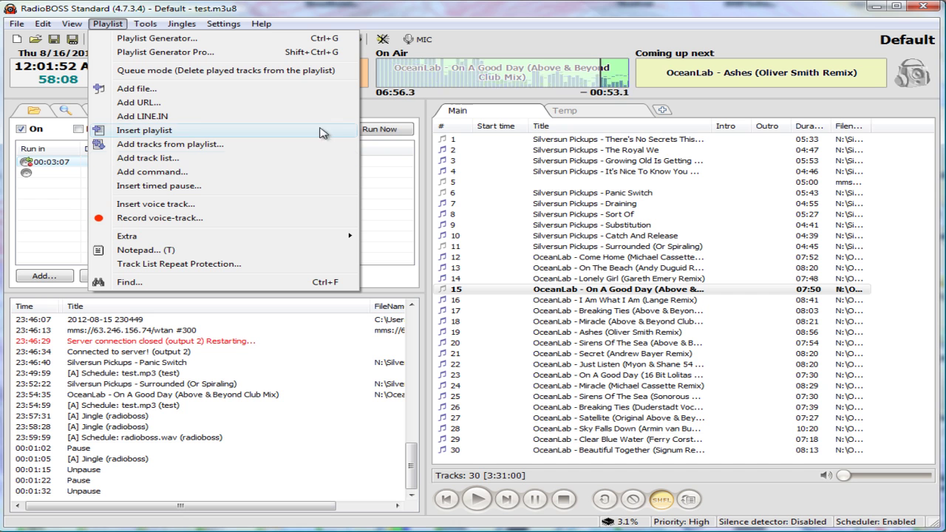
click(43, 176)
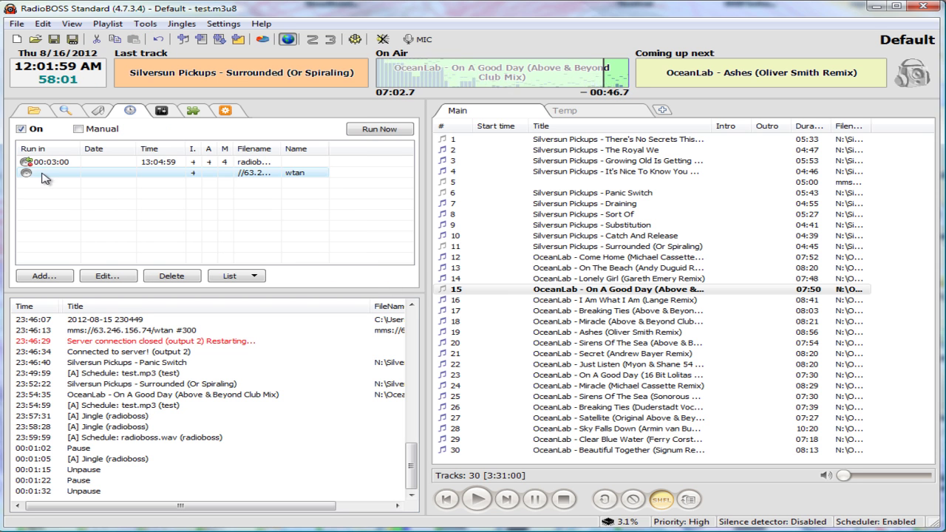
click(107, 23)
click(138, 102)
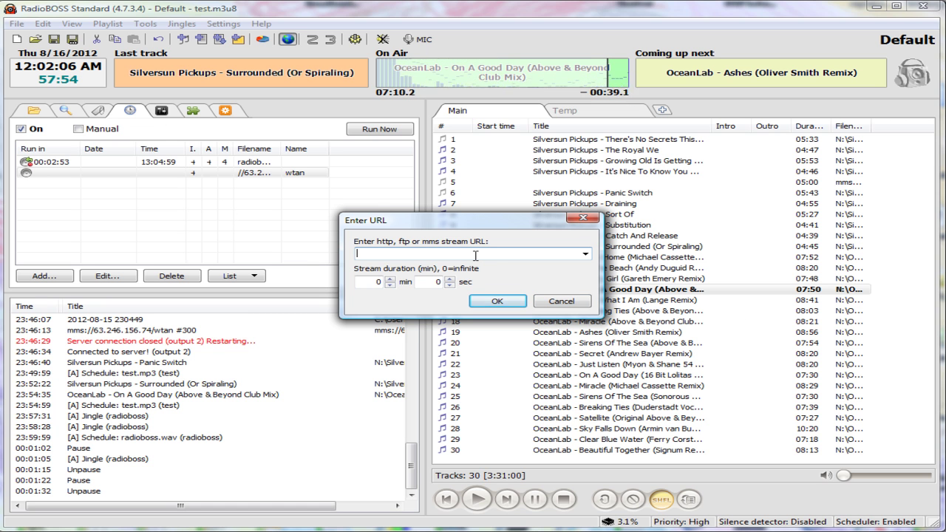
text(mms://63.246.156.74/wtan #300)
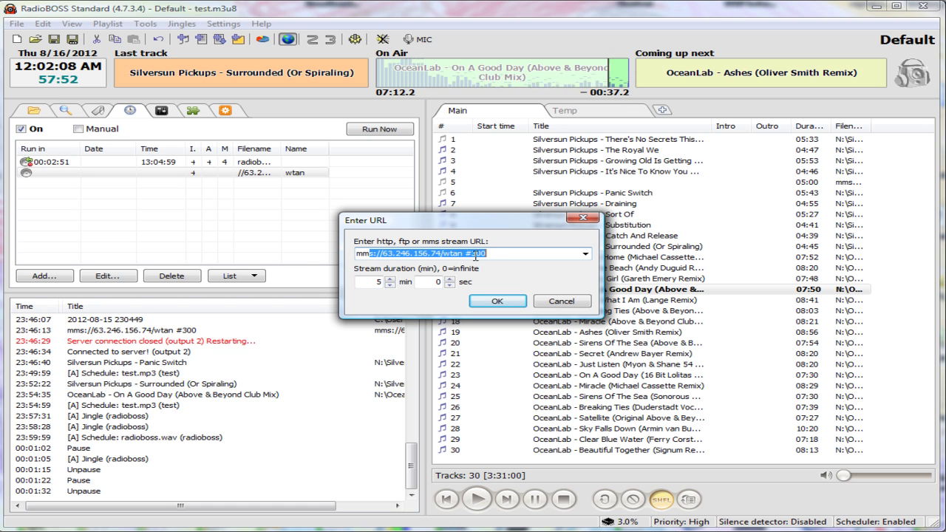
drag(464, 255, 512, 254)
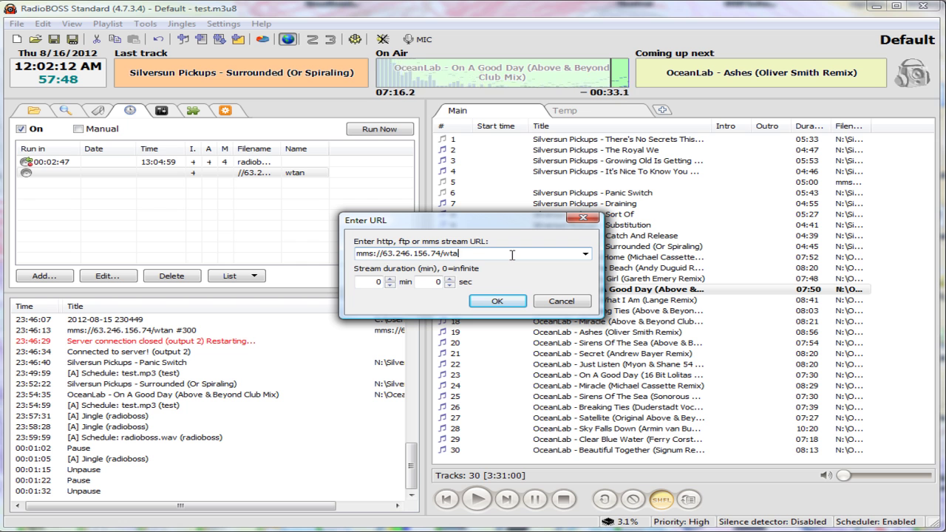
text(n #300)
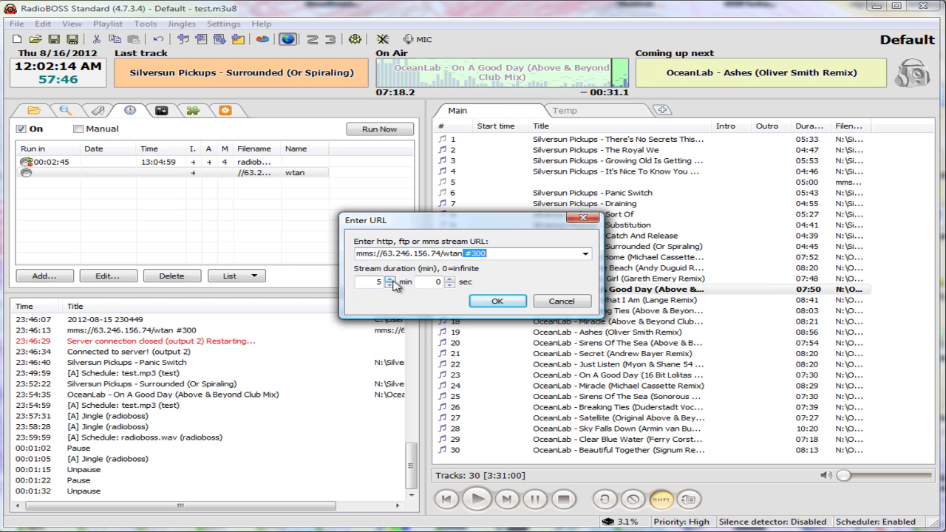
click(495, 301)
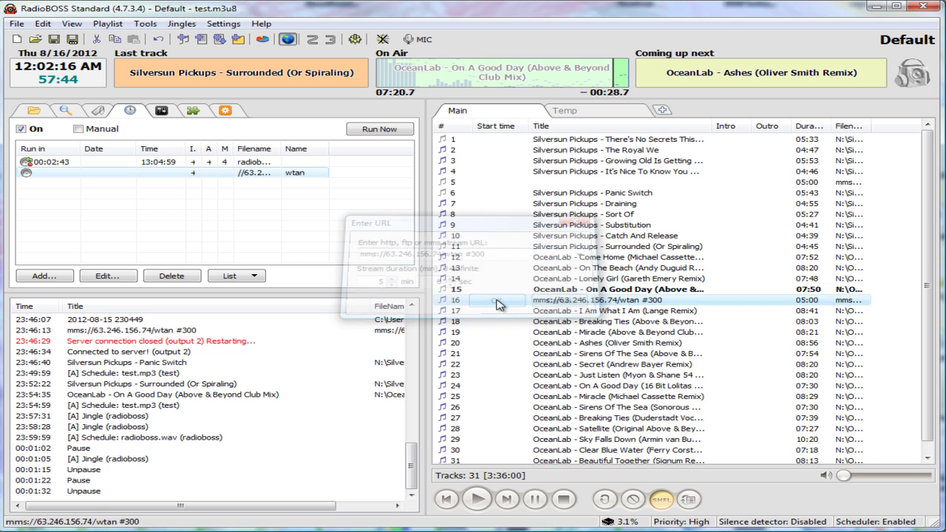
click(581, 293)
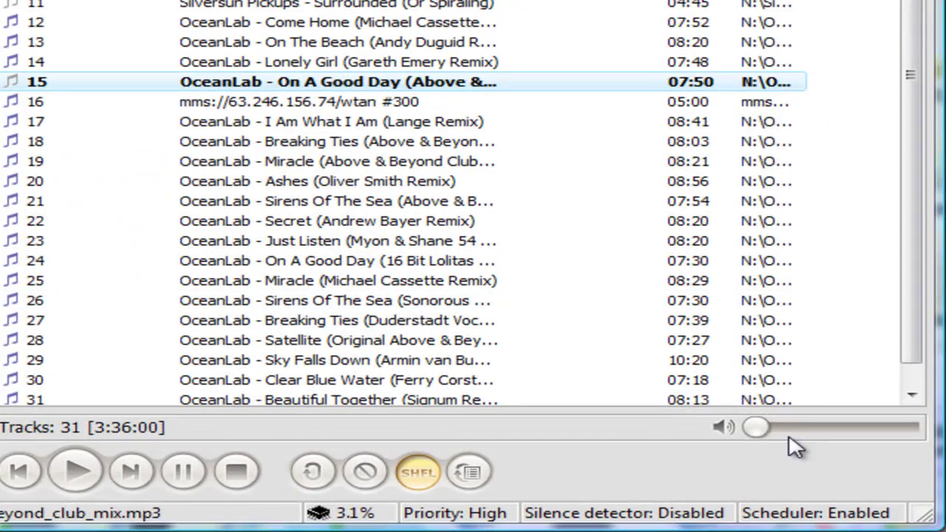
Raise the playback volume, disable shuffle, and select OceanLab - On A Good Day.
drag(764, 432, 825, 437)
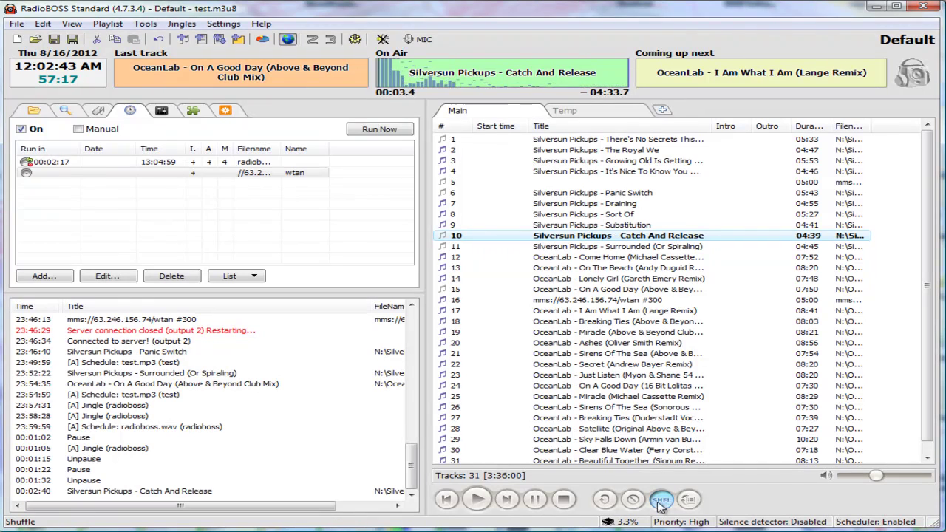
click(662, 501)
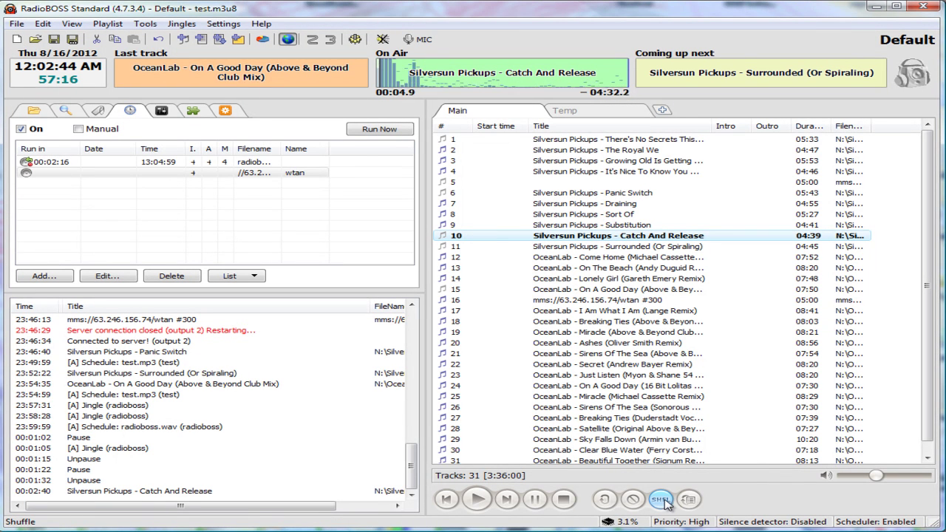
click(585, 290)
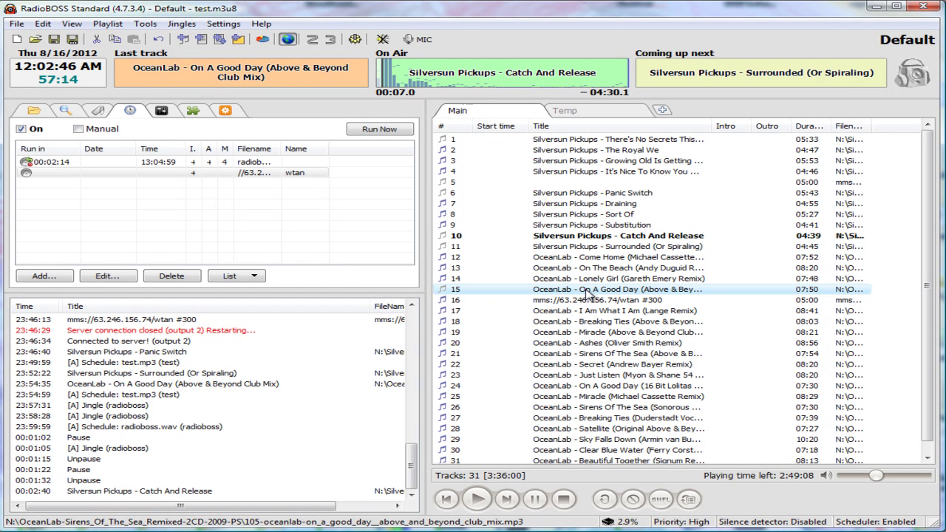
Play OceanLab - On A Good Day, seek near its end, and lower the volume.
double_click(586, 290)
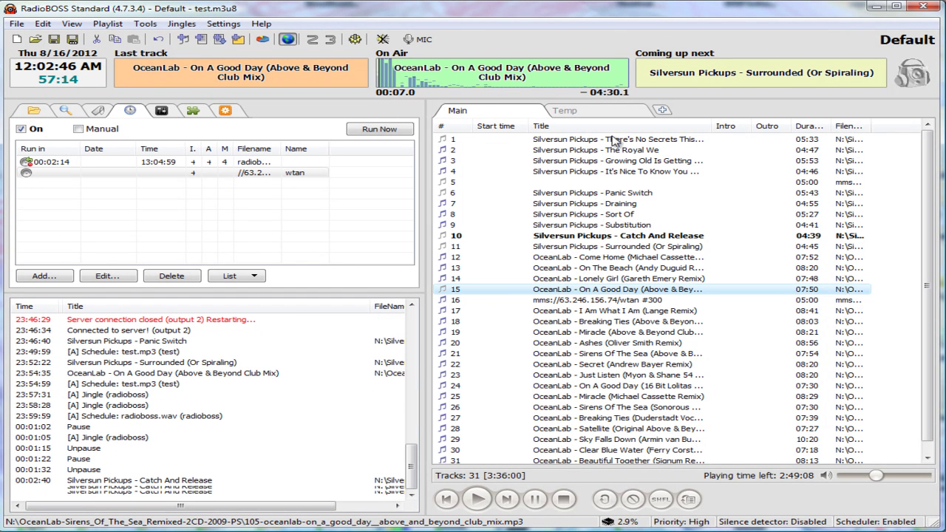
right_click(627, 76)
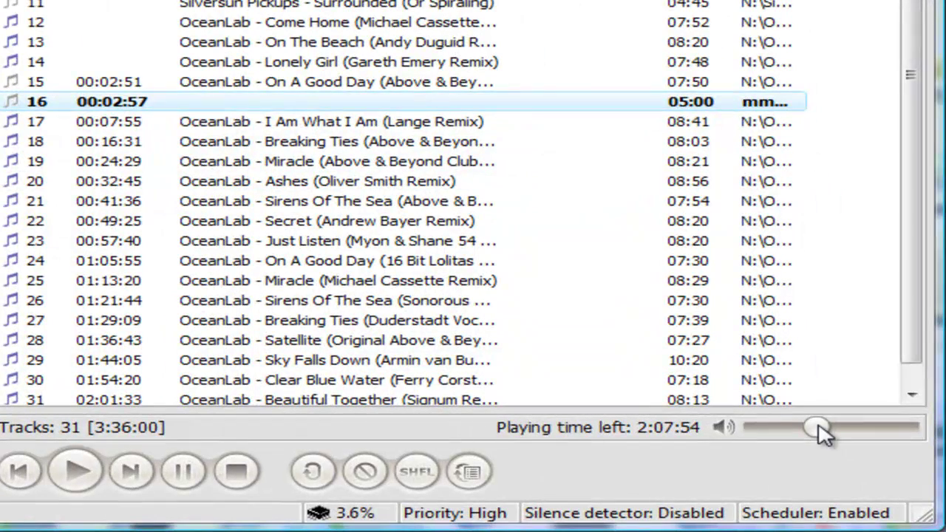
drag(876, 476, 839, 478)
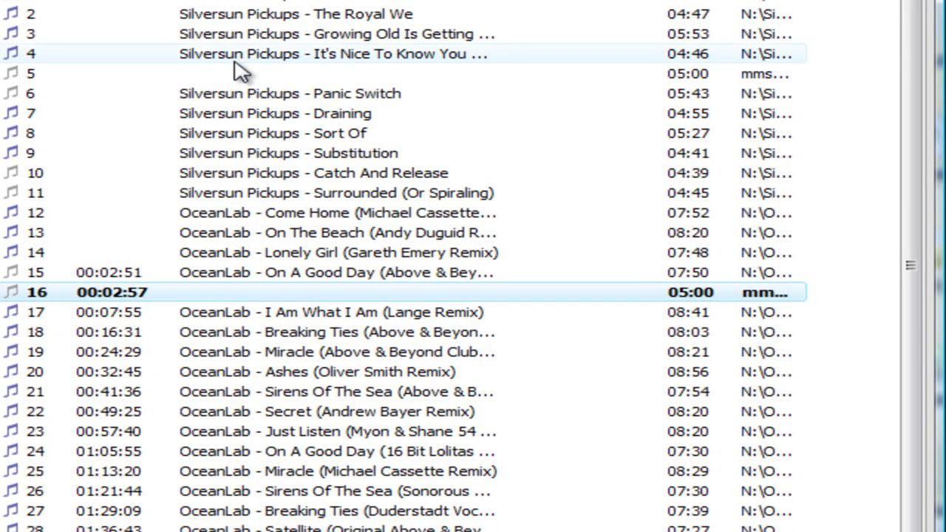
Delete the stray stream entry in row 5 and play OceanLab - Miracle from row 18.
right_click(239, 82)
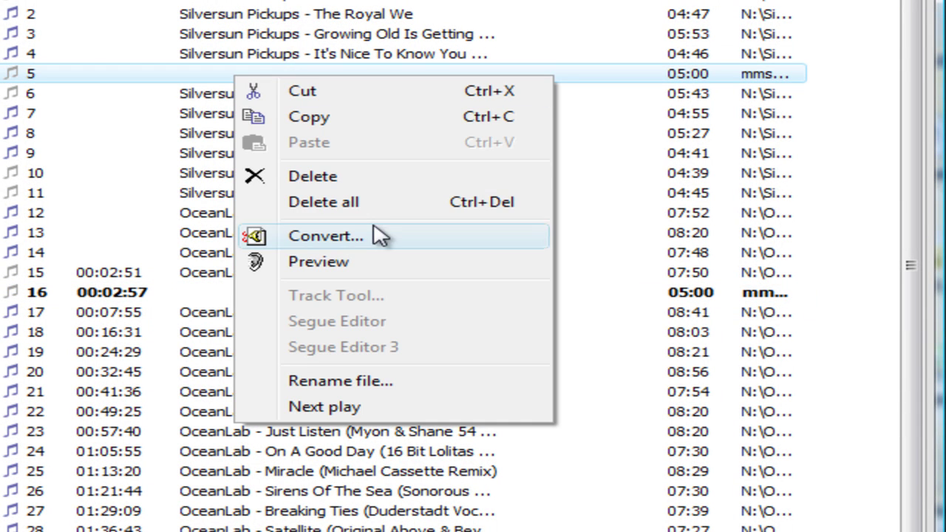
click(338, 182)
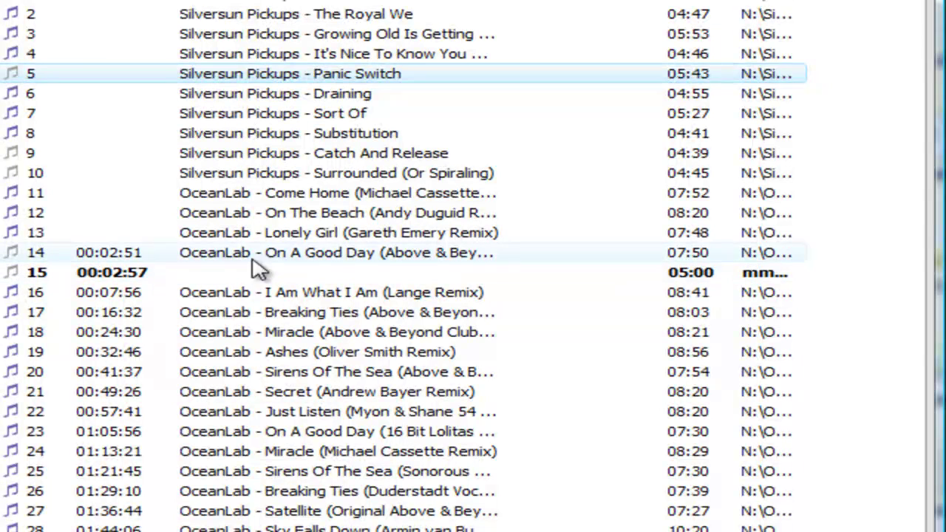
click(239, 334)
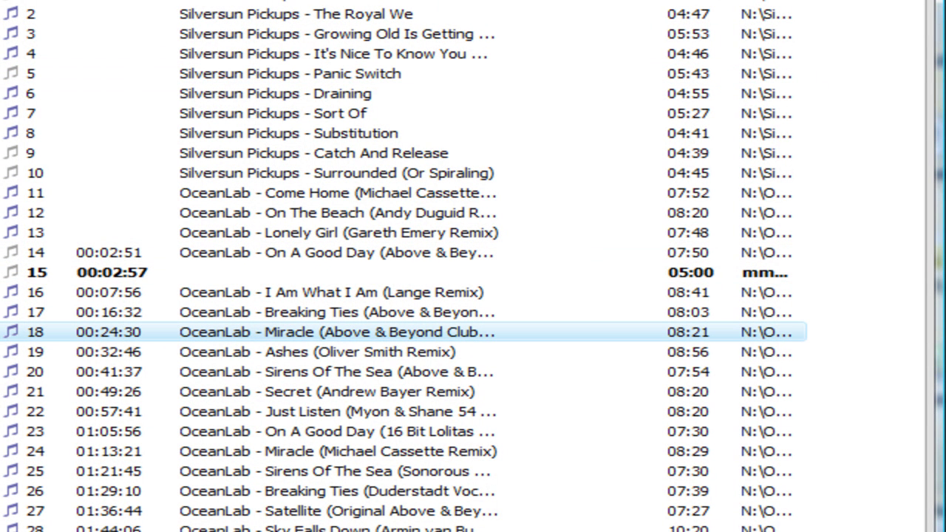
key(Return)
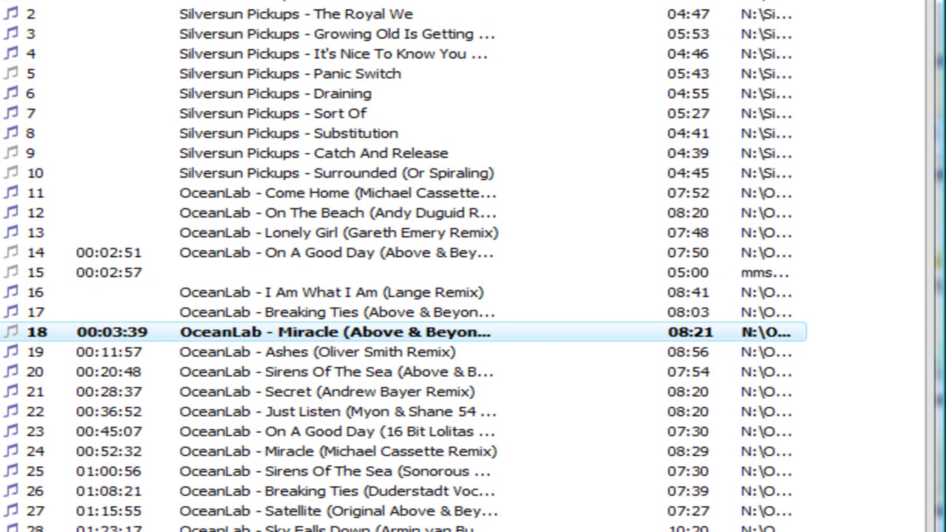